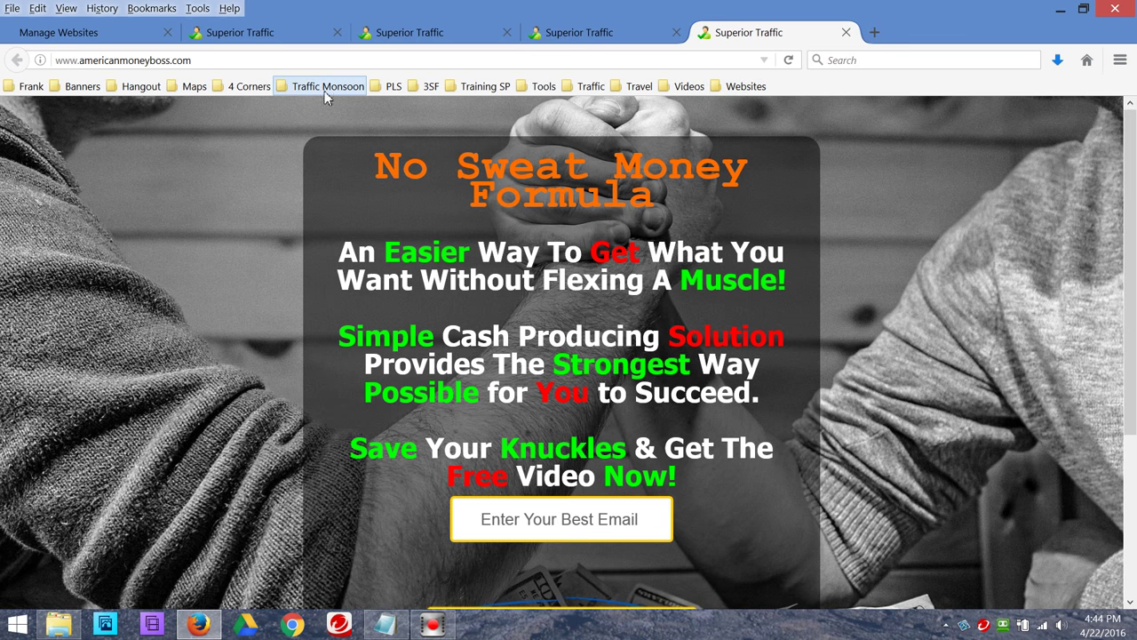
# - Turn the browser's menu bar off and back on
pyautogui.click(65, 13)
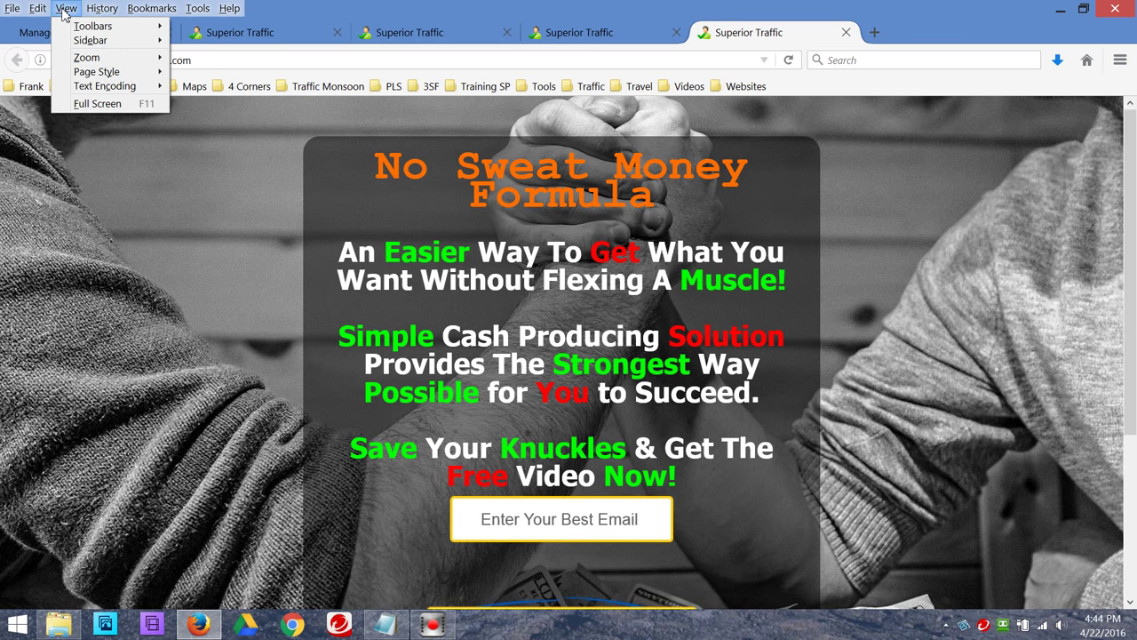
pyautogui.moveTo(86, 41)
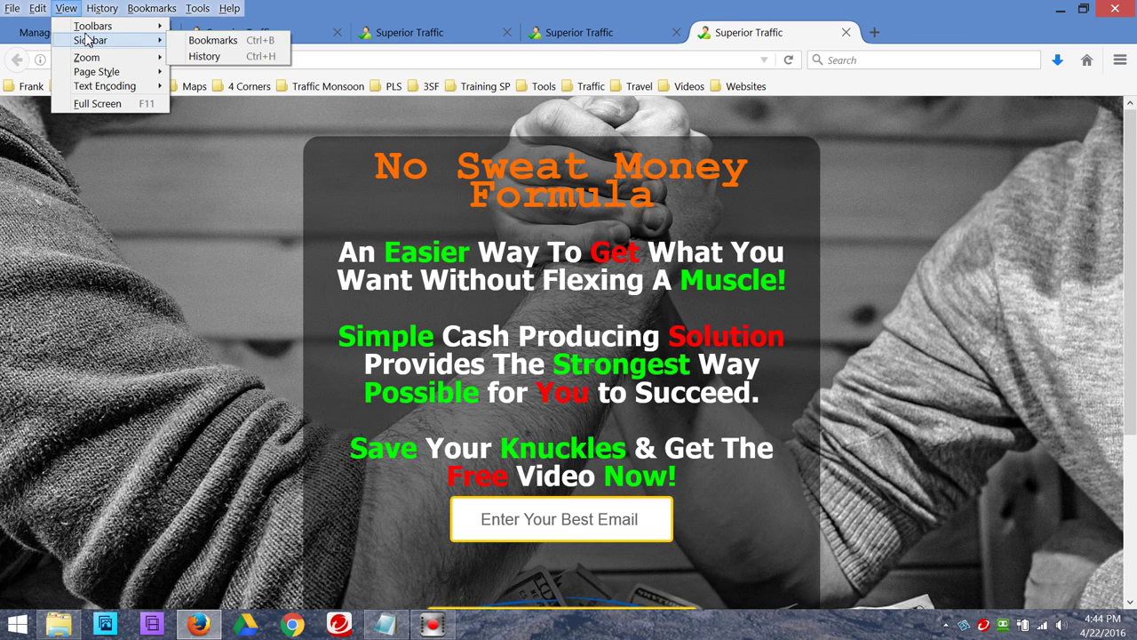
pyautogui.moveTo(122, 27)
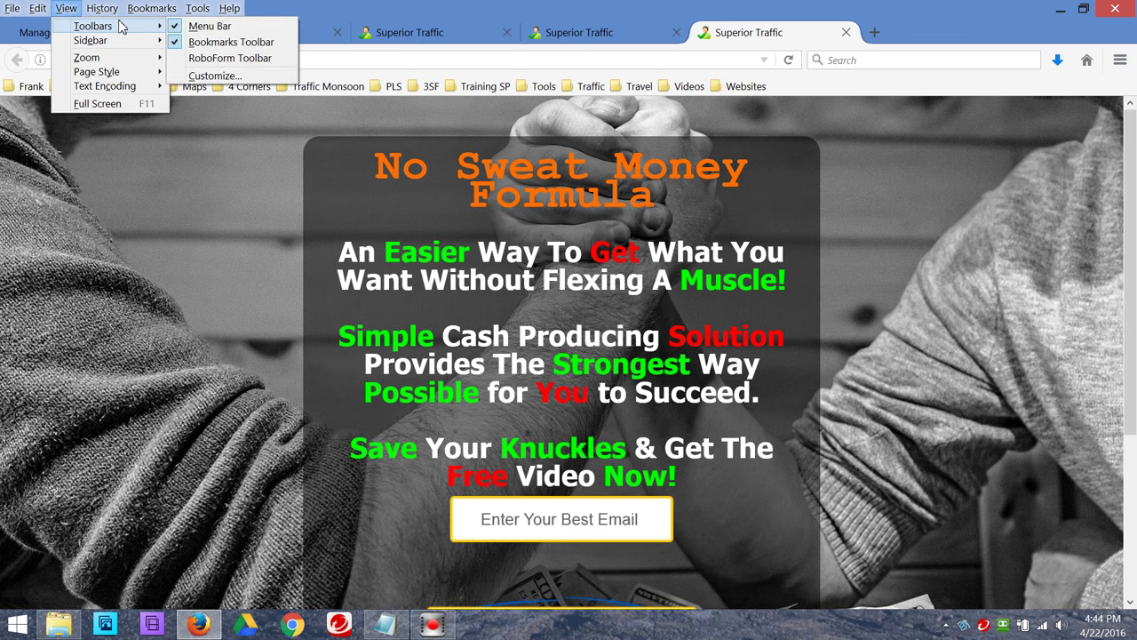
pyautogui.click(182, 26)
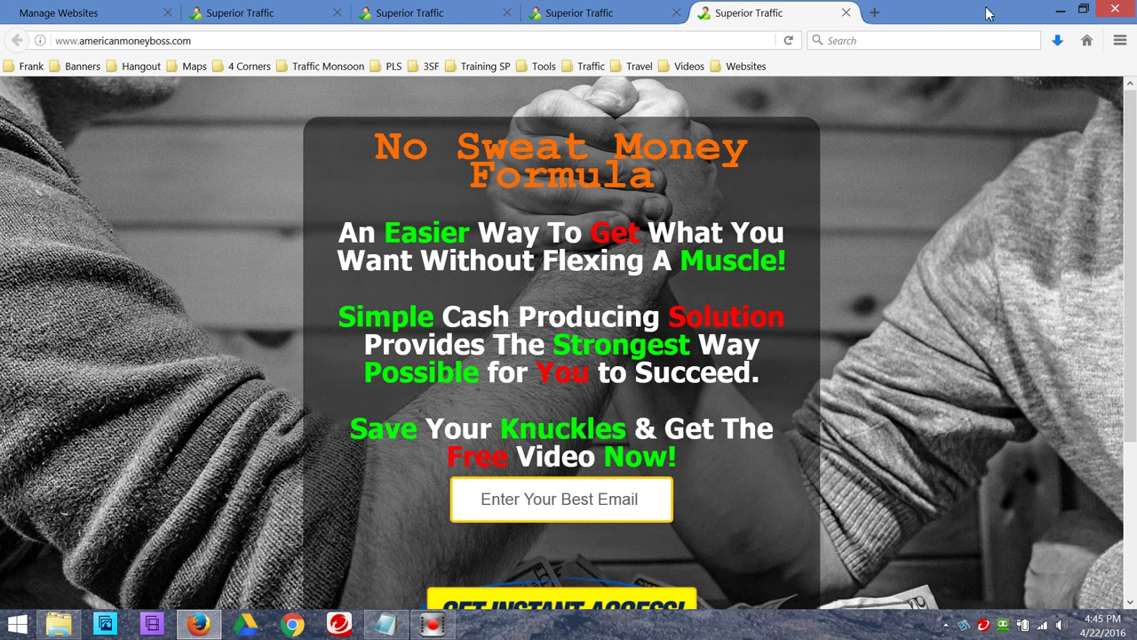
pyautogui.rightClick(927, 19)
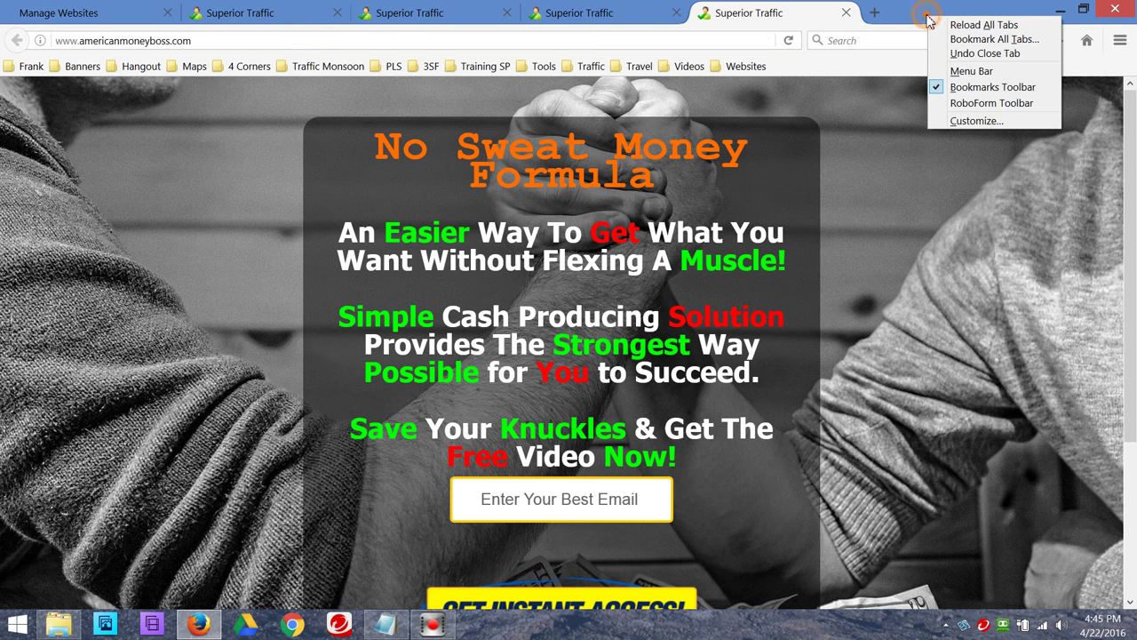
pyautogui.click(970, 71)
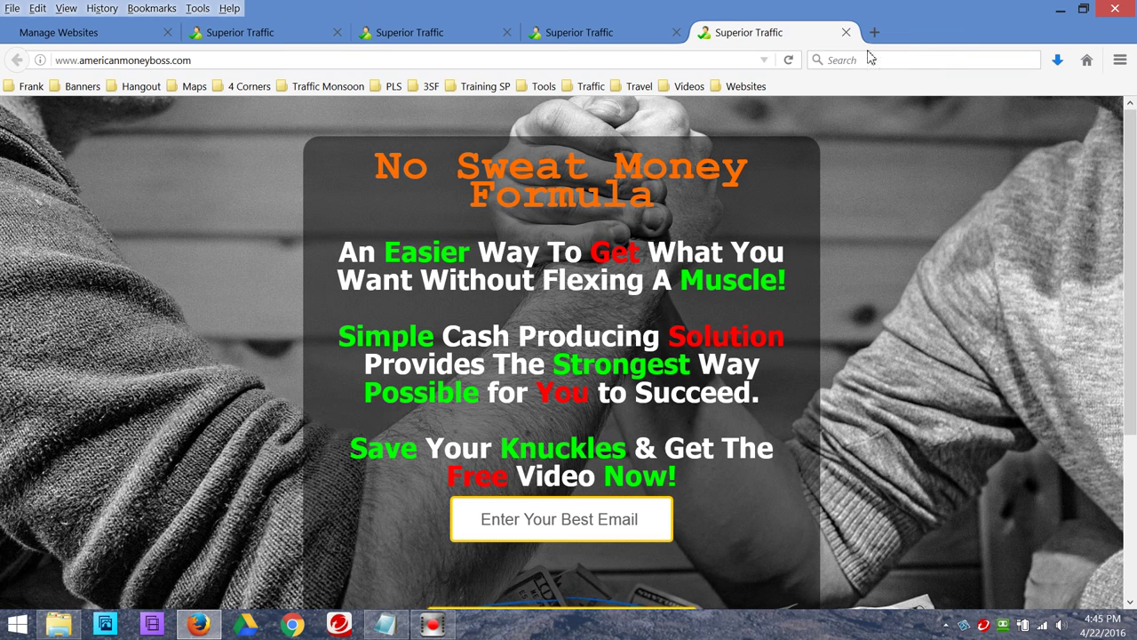
# - Turn the Bookmarks Toolbar off and back on
pyautogui.click(66, 8)
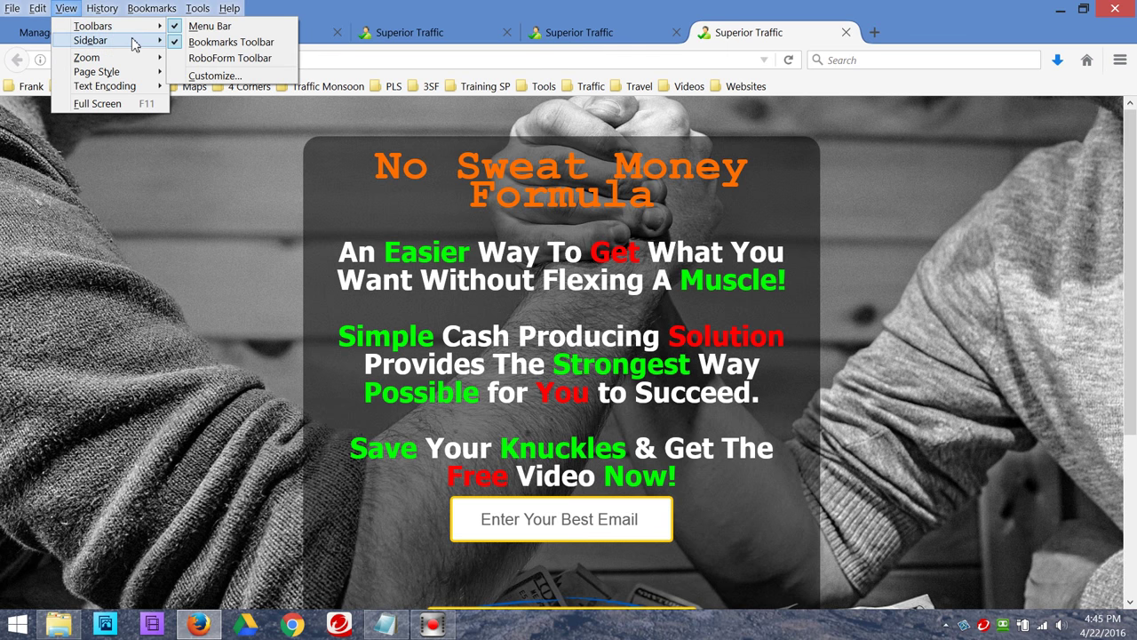
pyautogui.moveTo(135, 46)
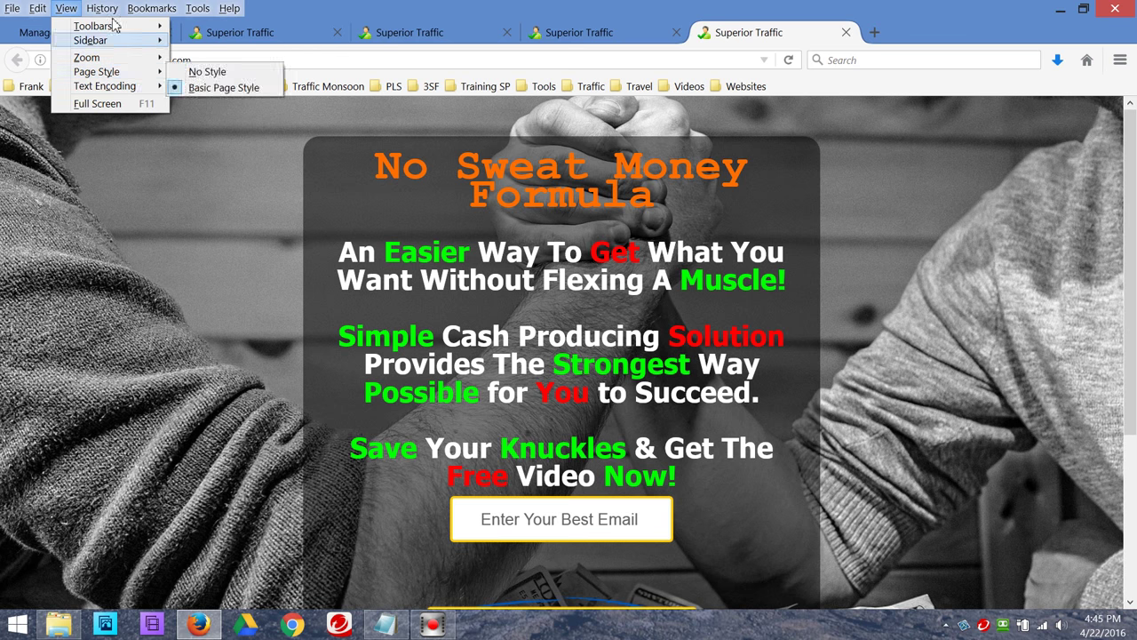
pyautogui.moveTo(92, 10)
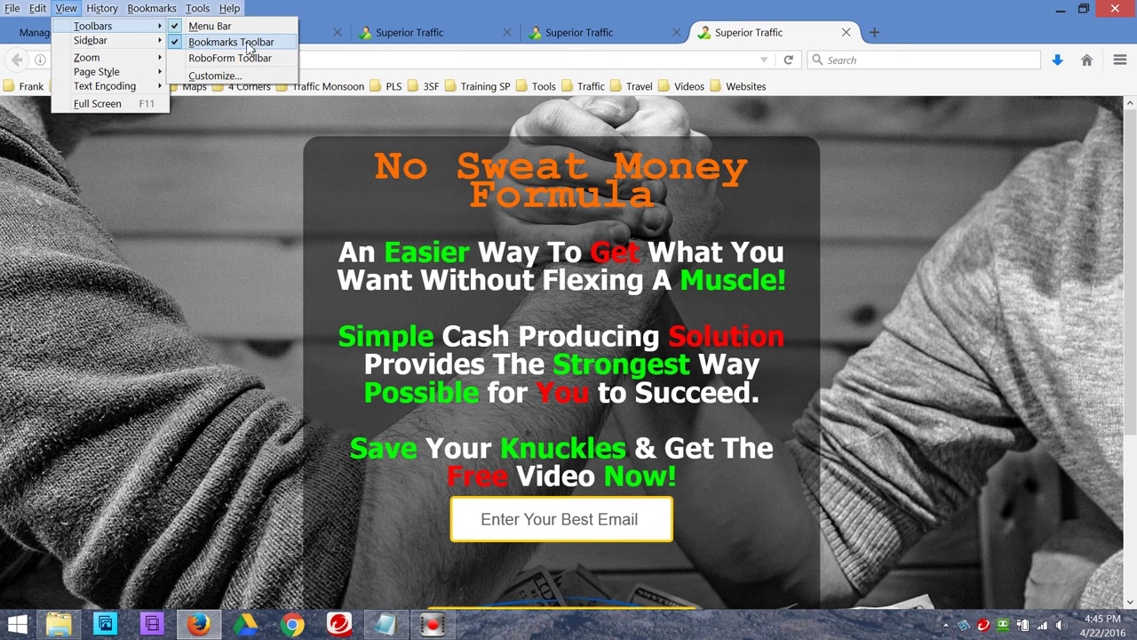
pyautogui.click(175, 44)
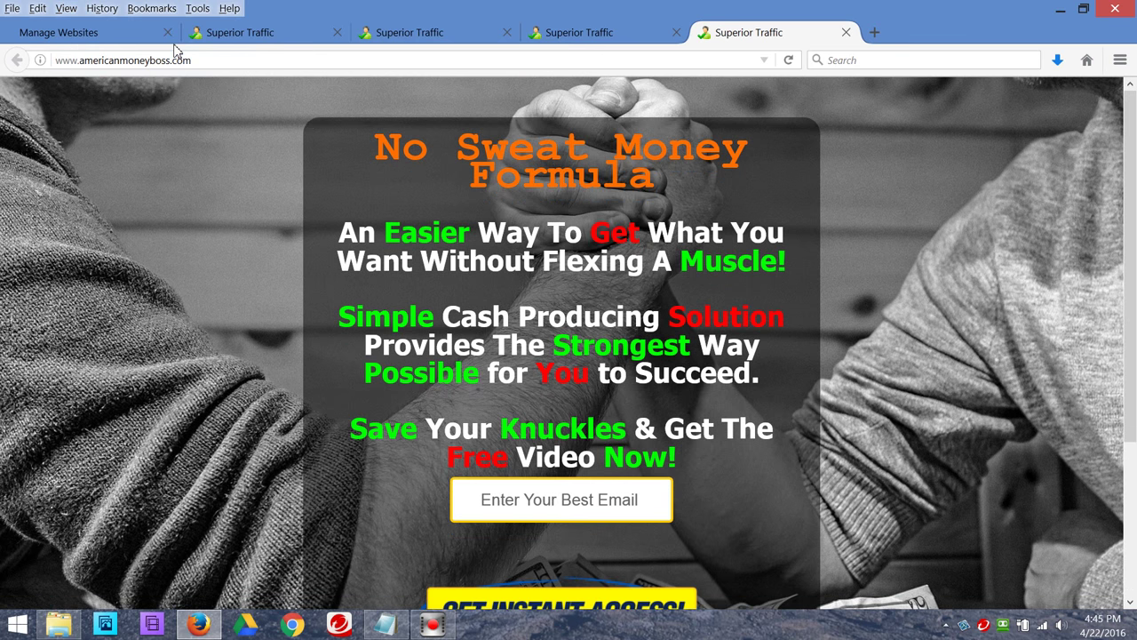
pyautogui.click(66, 8)
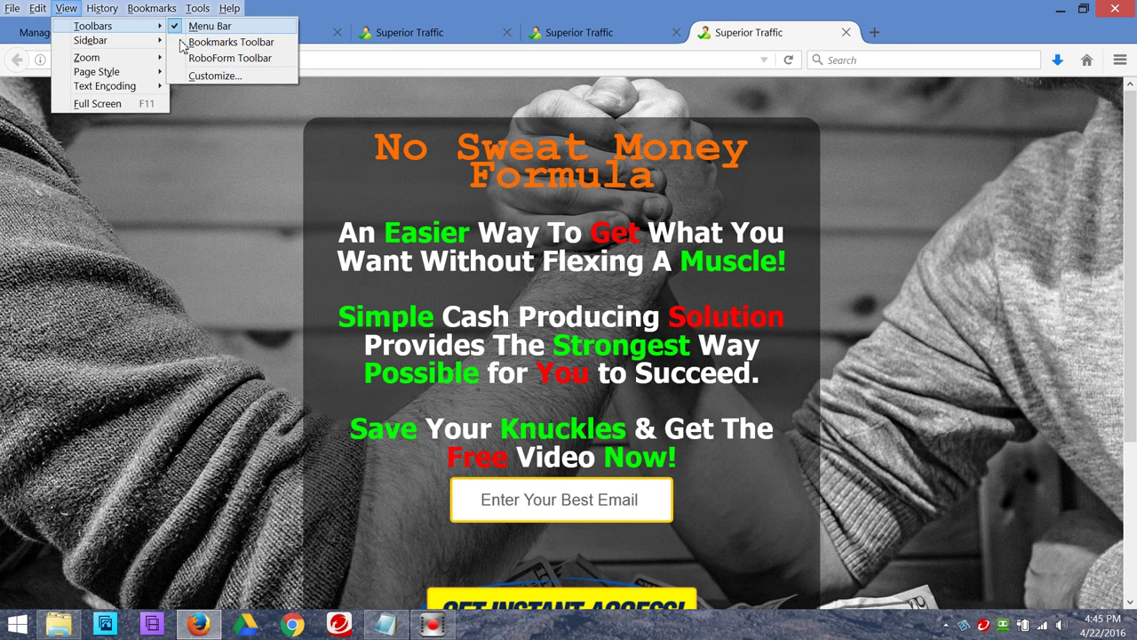
pyautogui.click(188, 42)
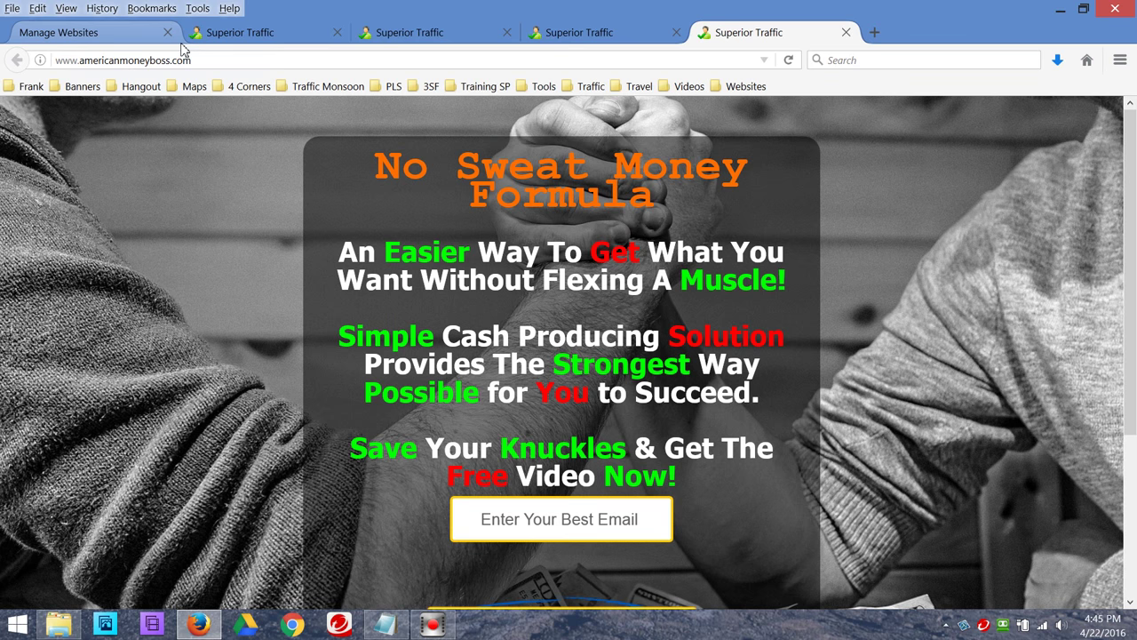
# - Create a new folder named "my Folder" on the Bookmarks Toolbar
pyautogui.rightClick(844, 90)
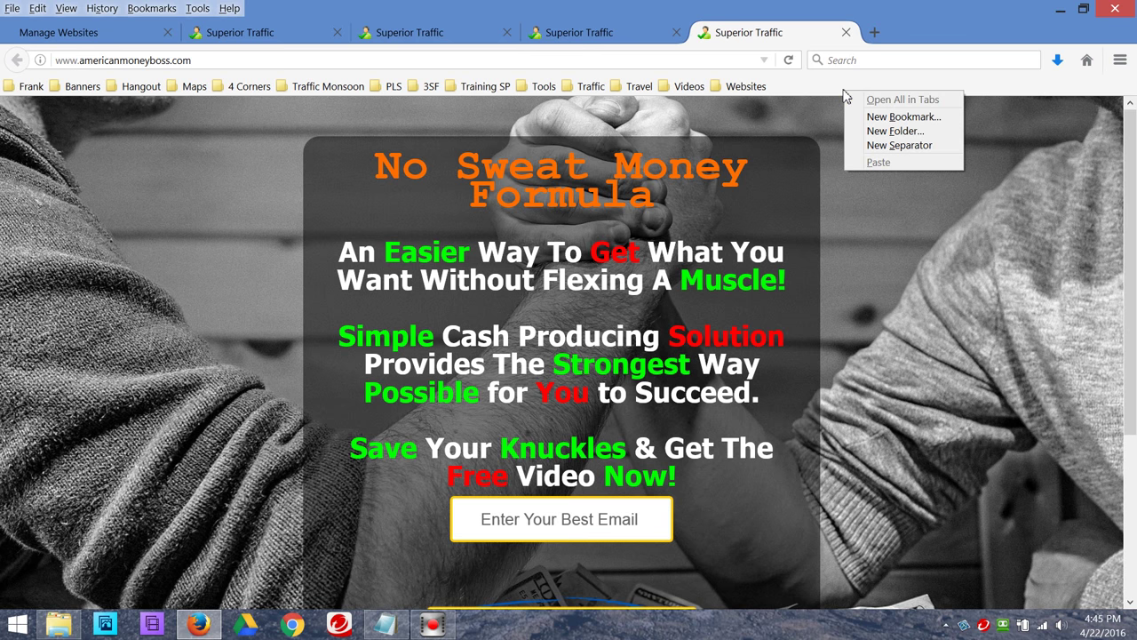
pyautogui.click(876, 131)
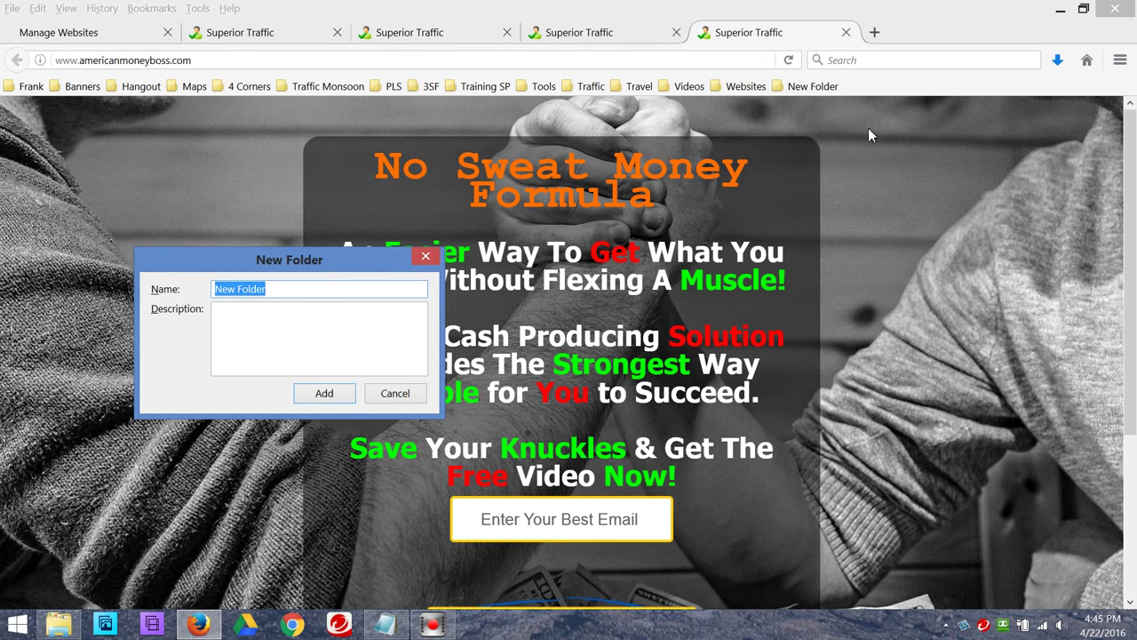
pyautogui.press('BackSpace')
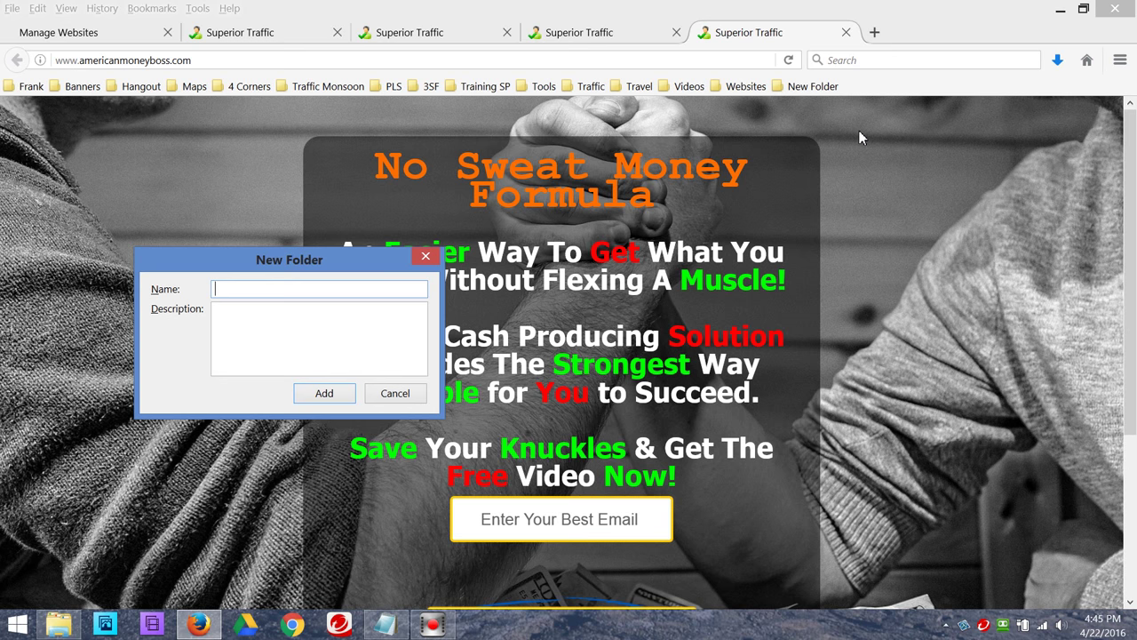
pyautogui.write('my Folder')
pyautogui.click(336, 395)
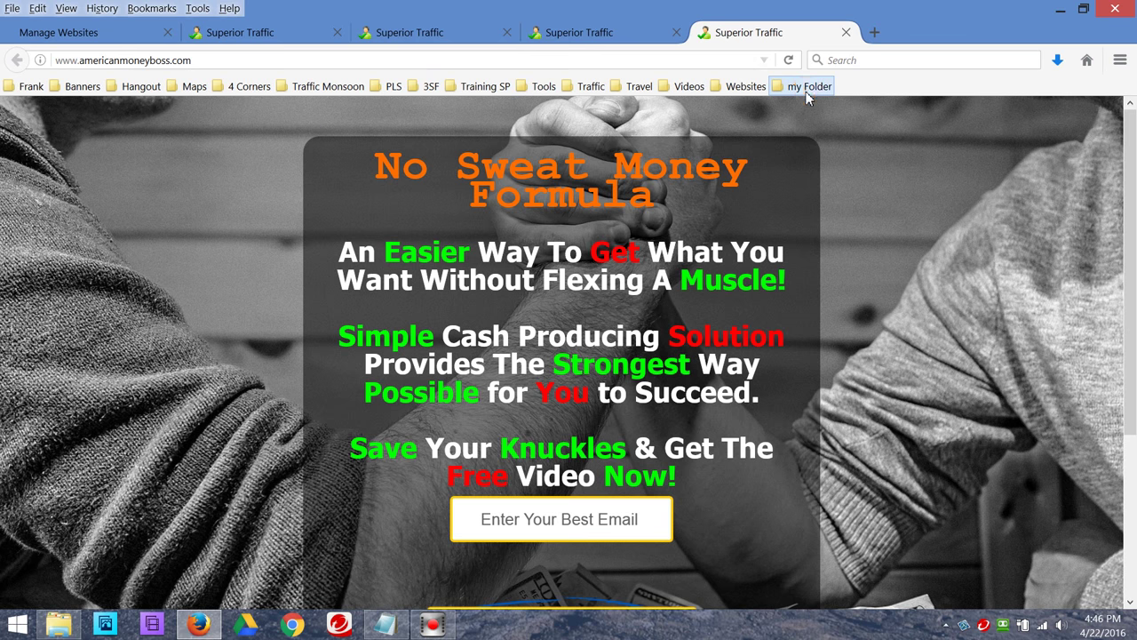
# - Delete the "my Folder" folder from the Bookmarks Toolbar
pyautogui.rightClick(809, 95)
pyautogui.click(859, 212)
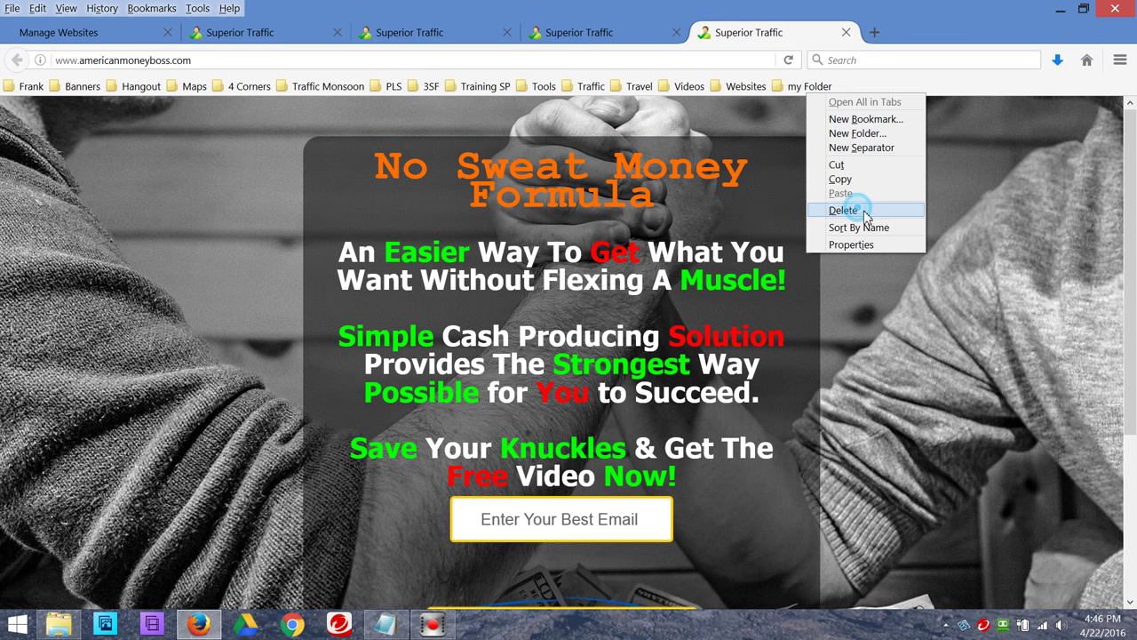
pyautogui.click(859, 213)
pyautogui.click(858, 211)
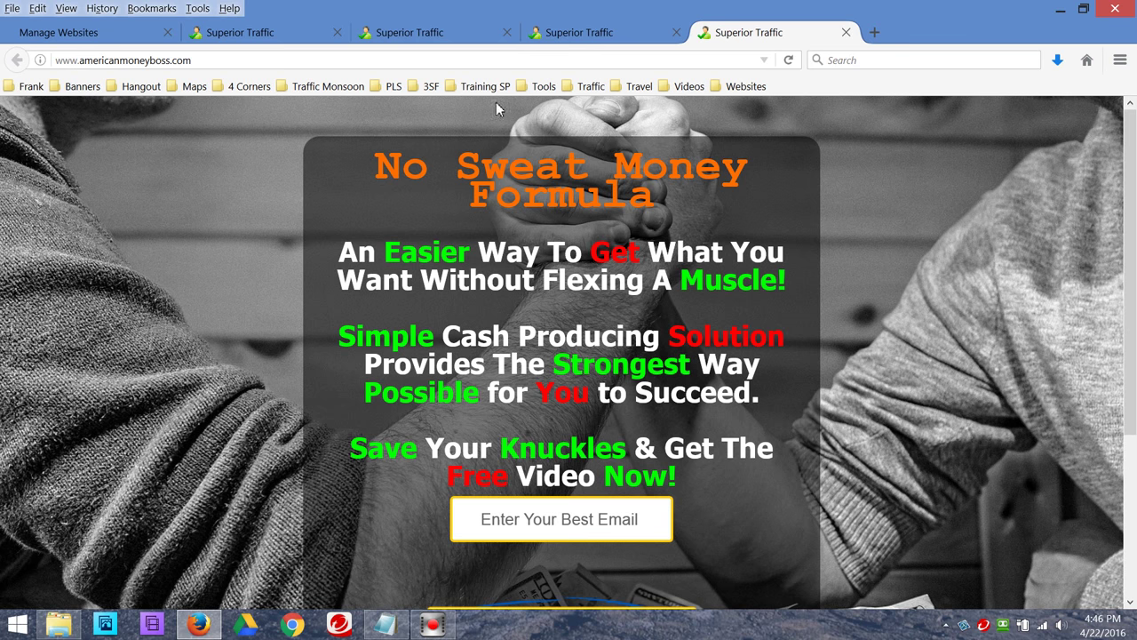
# - Look through the contents of the bookmark folders from Websites through Videos, Travel, Traffic, Tools and Training SP to 3SF
pyautogui.click(736, 88)
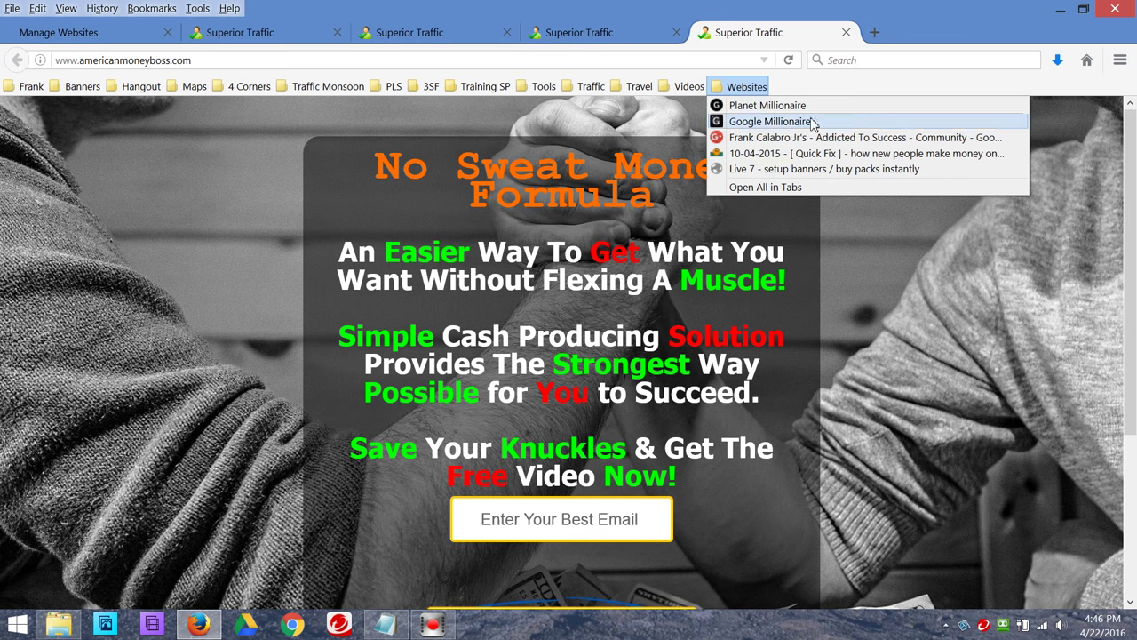
pyautogui.moveTo(683, 95)
pyautogui.moveTo(643, 90)
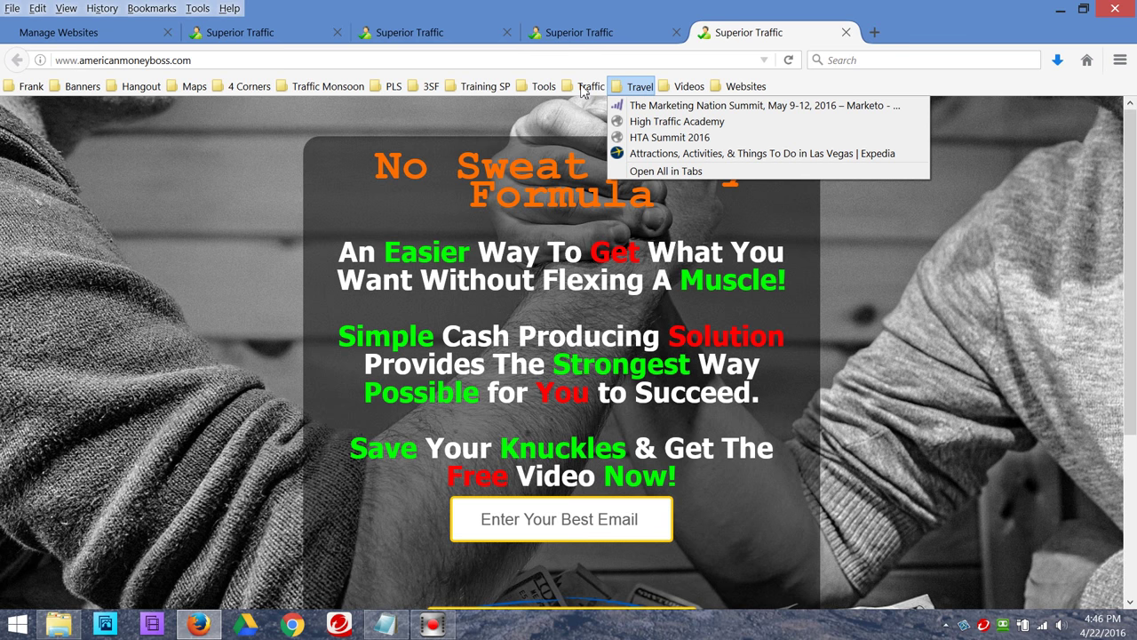
pyautogui.moveTo(583, 93)
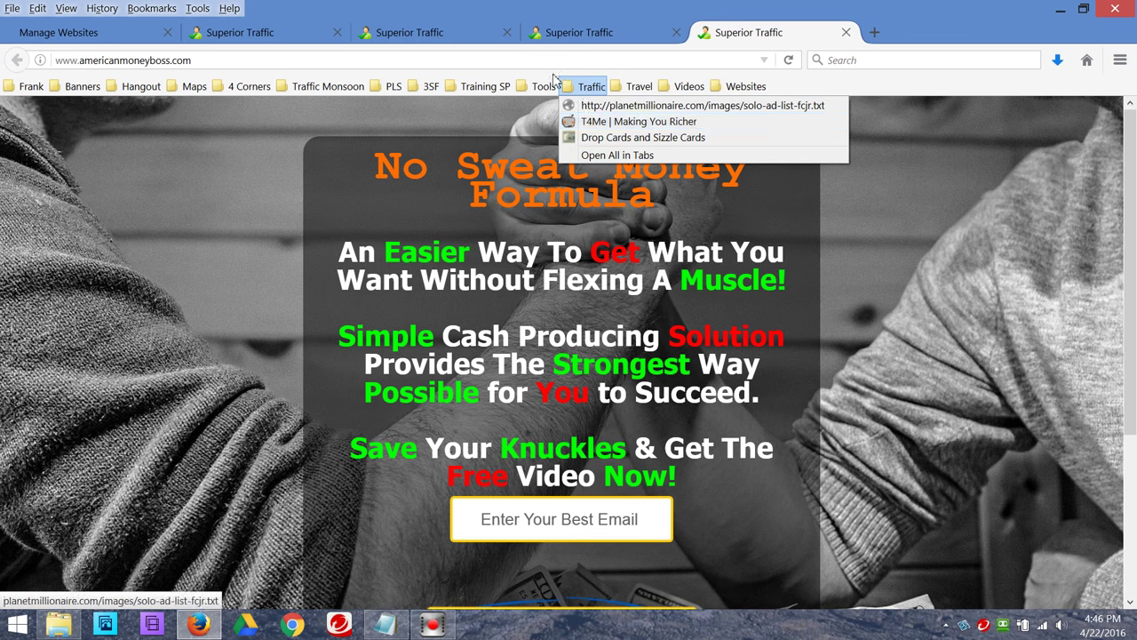
pyautogui.moveTo(539, 92)
pyautogui.moveTo(480, 93)
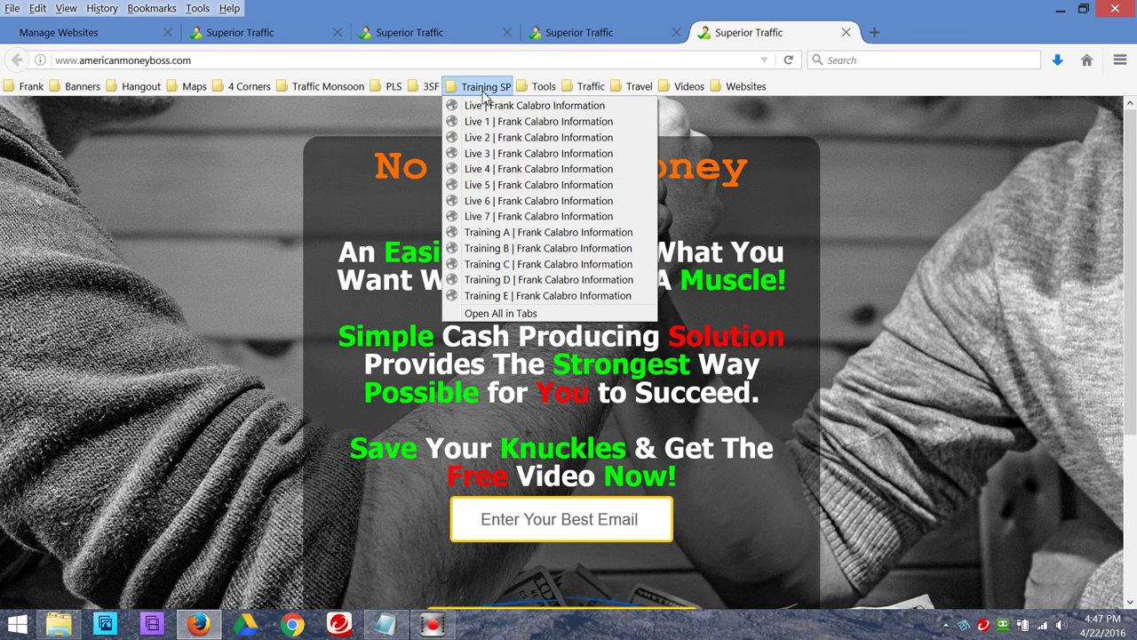
pyautogui.moveTo(428, 92)
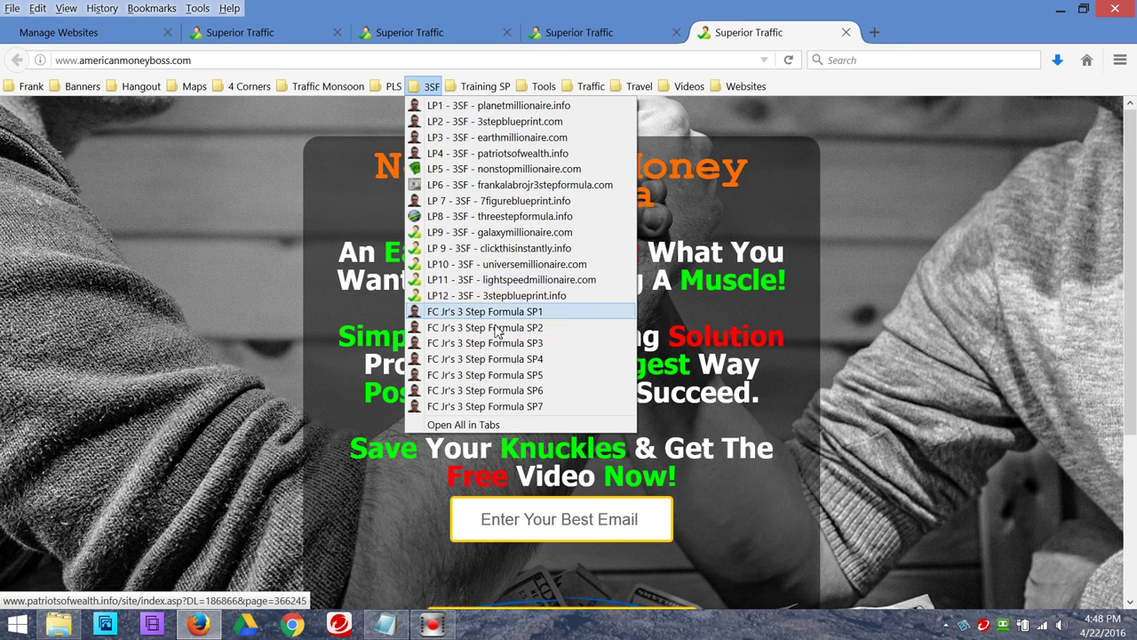
# - In a new tab, view the 3SF folder's bookmarked landing pages LP1 (planetmillionaire.info) and LP2 (3stepblueprint.com)
pyautogui.click(874, 32)
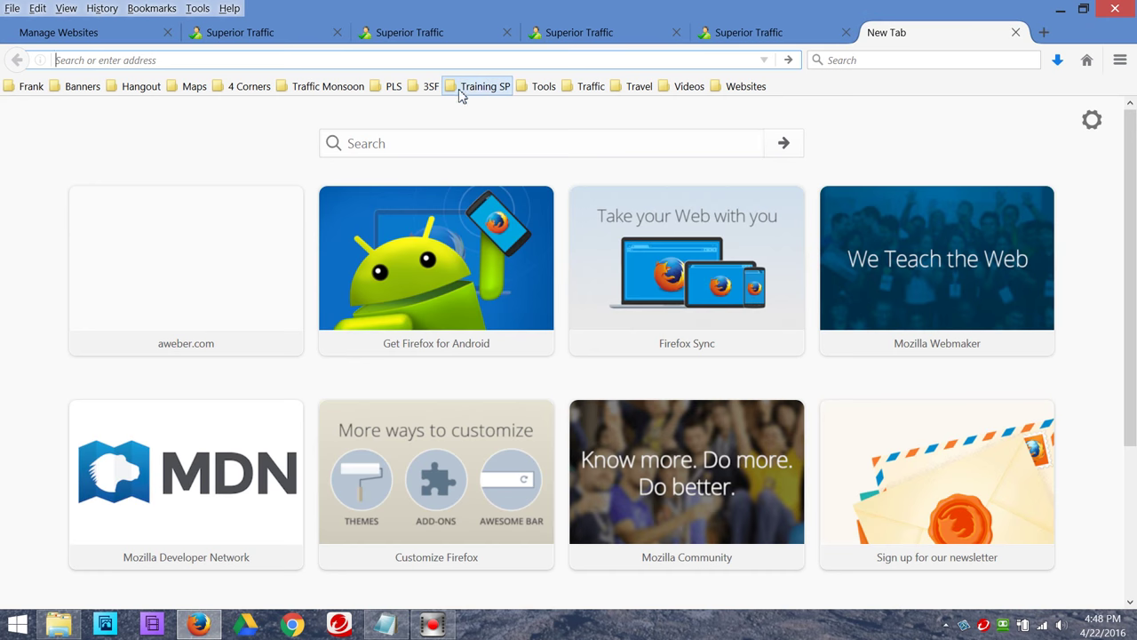
pyautogui.click(431, 89)
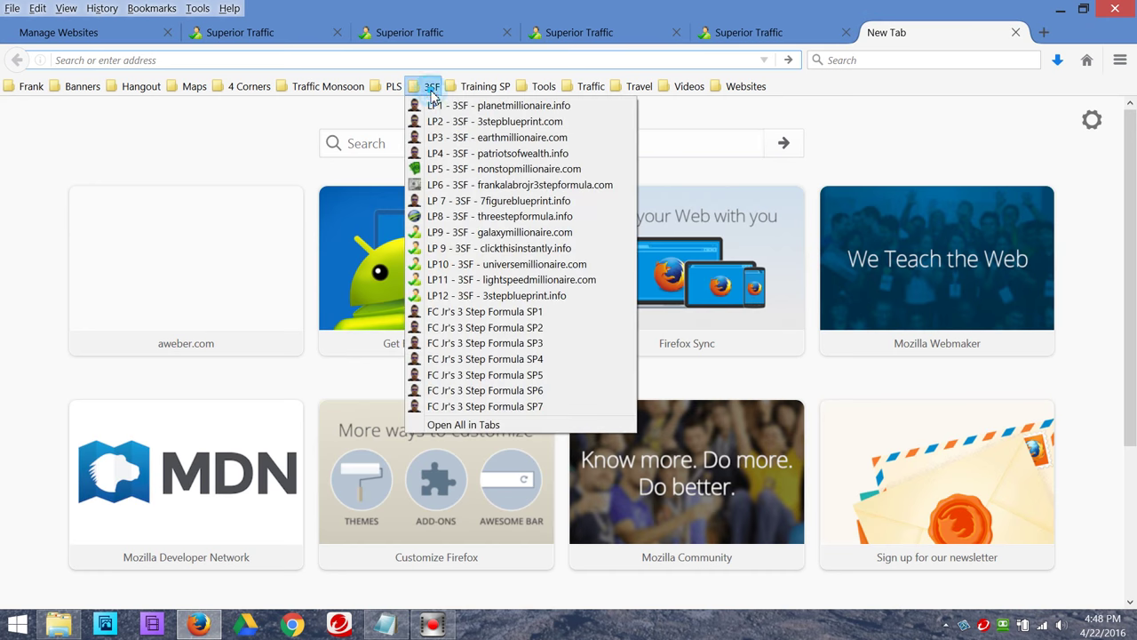
pyautogui.click(515, 108)
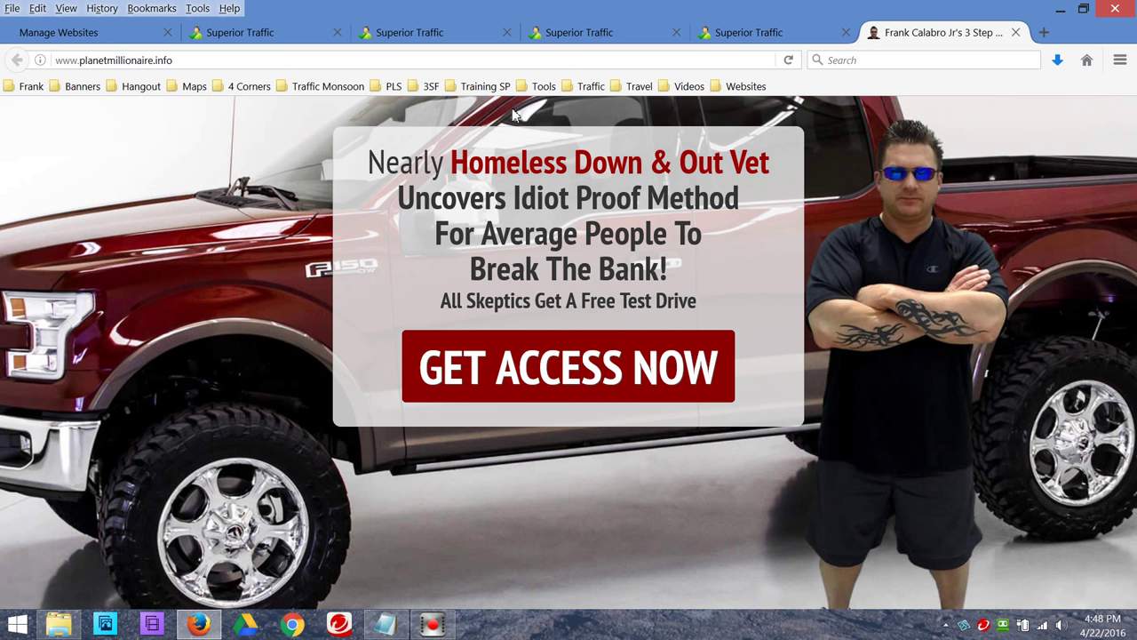
pyautogui.click(431, 86)
pyautogui.click(454, 122)
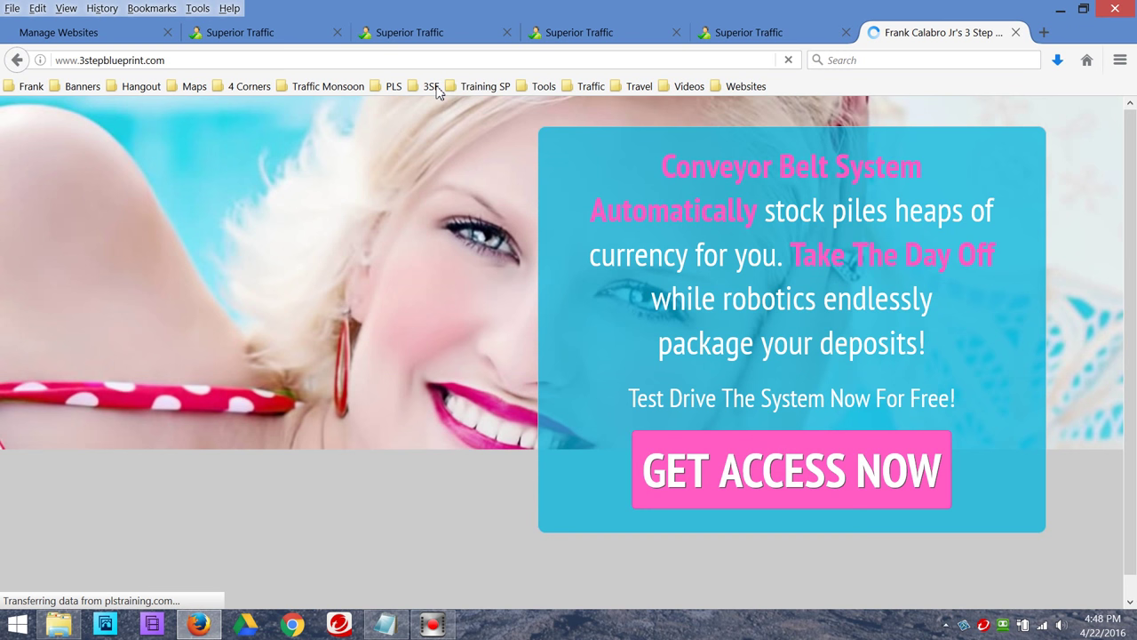
# - View the bookmarked landing pages LP 7 (7figureblueprint.info) and LP8 (threestepformula.info) from the 3SF folder
pyautogui.click(433, 88)
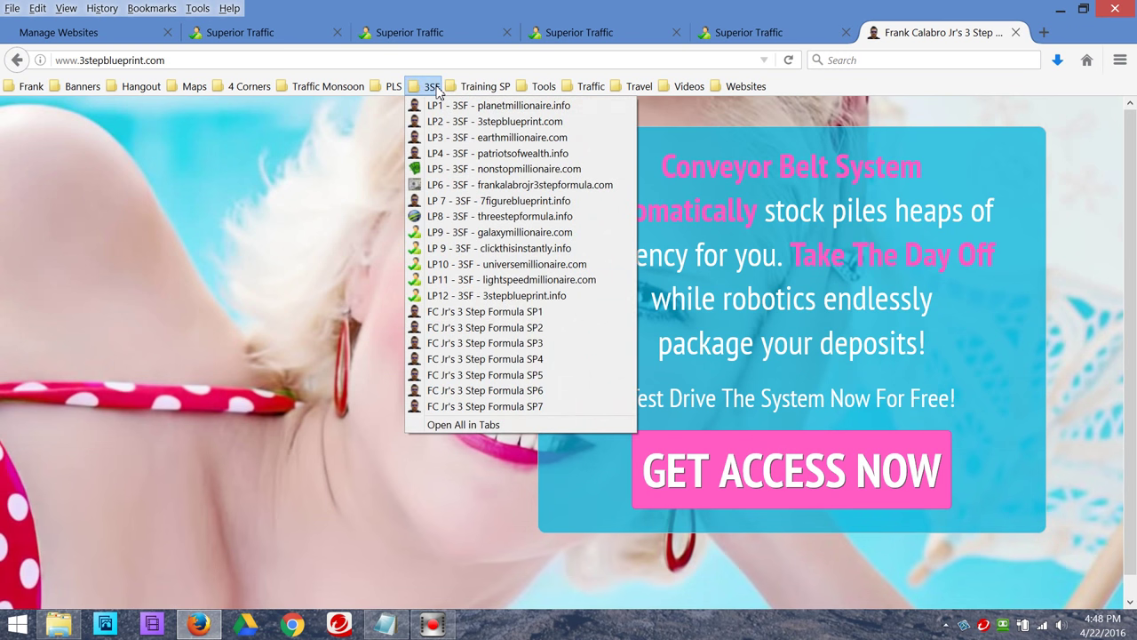
pyautogui.click(460, 202)
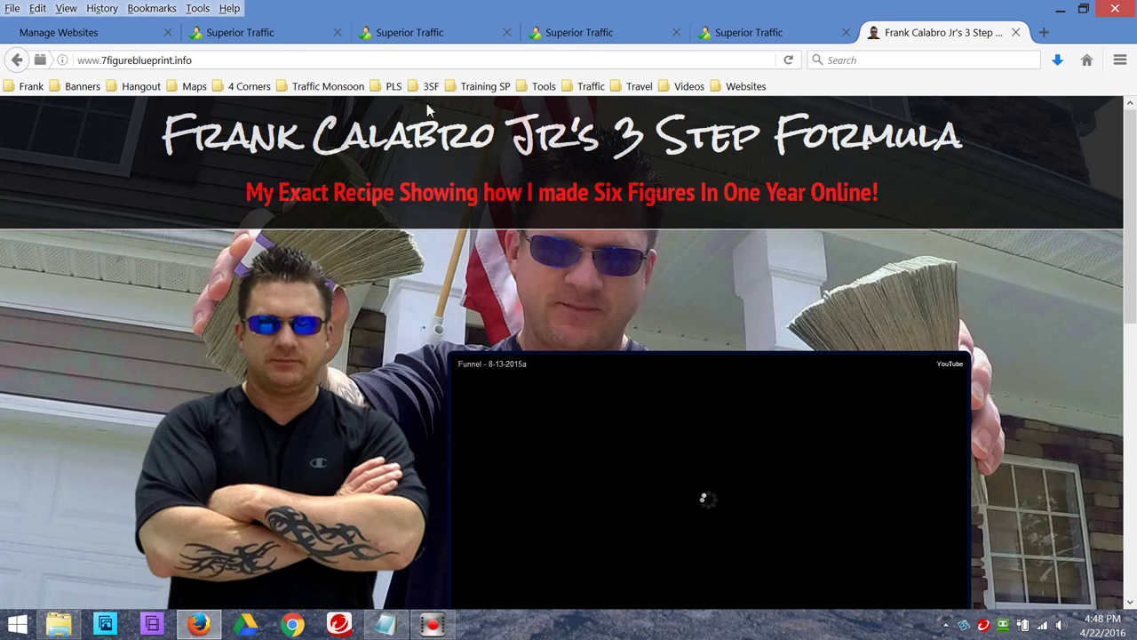
pyautogui.click(431, 86)
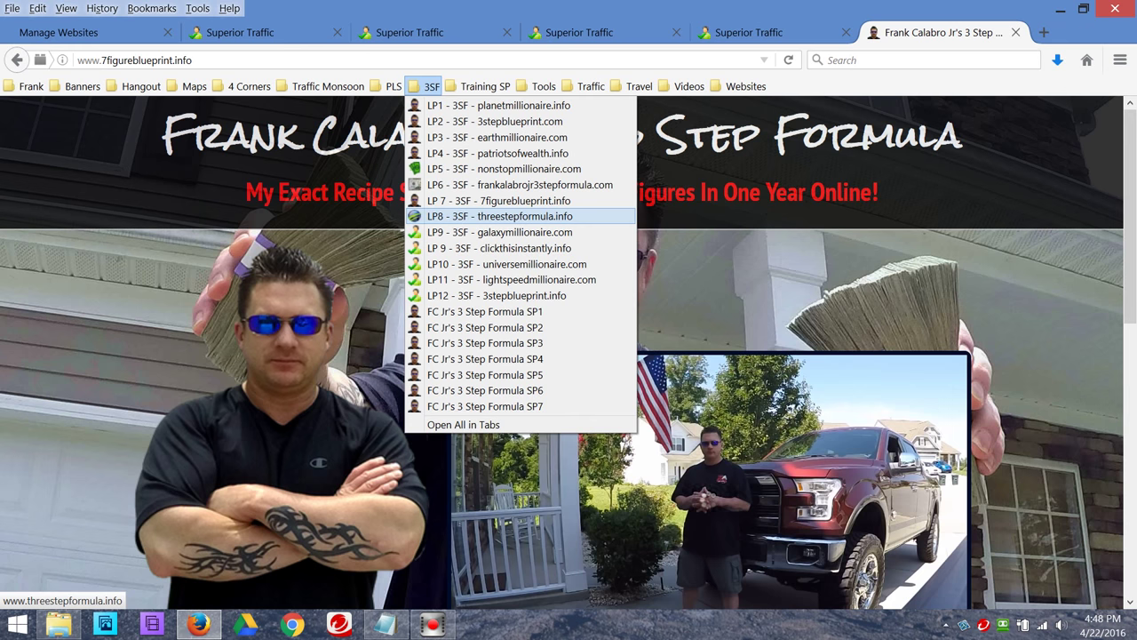
pyautogui.click(453, 216)
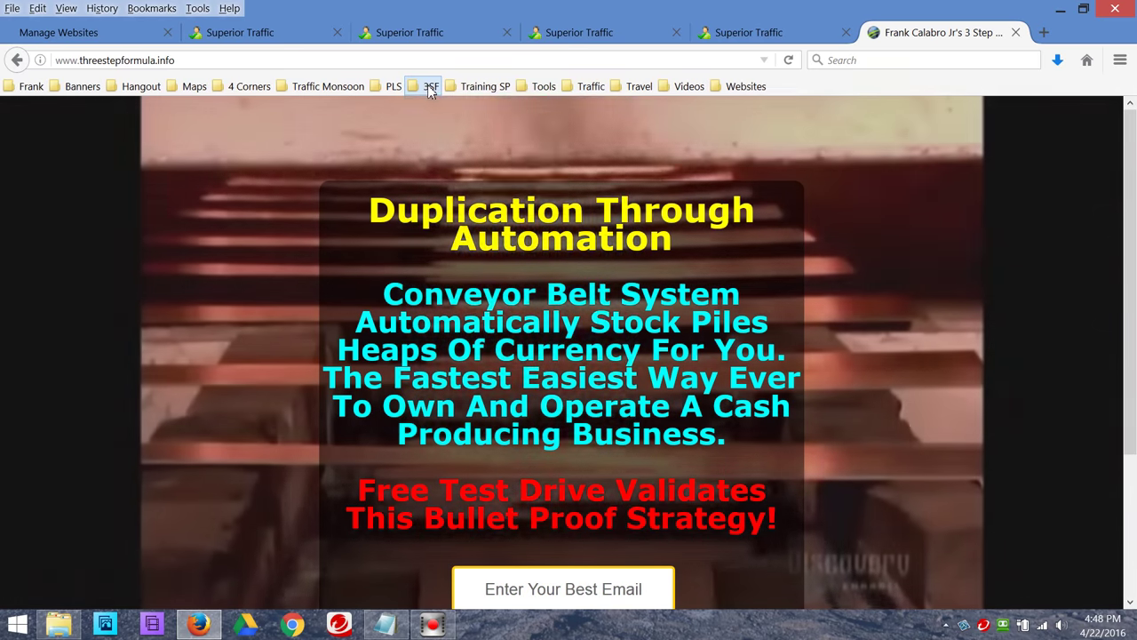
# - View the bookmarked landing pages LP 9 (clickthisinstantly.info) and LP10 (universemillionaire.com) from the 3SF folder
pyautogui.click(430, 87)
pyautogui.click(463, 249)
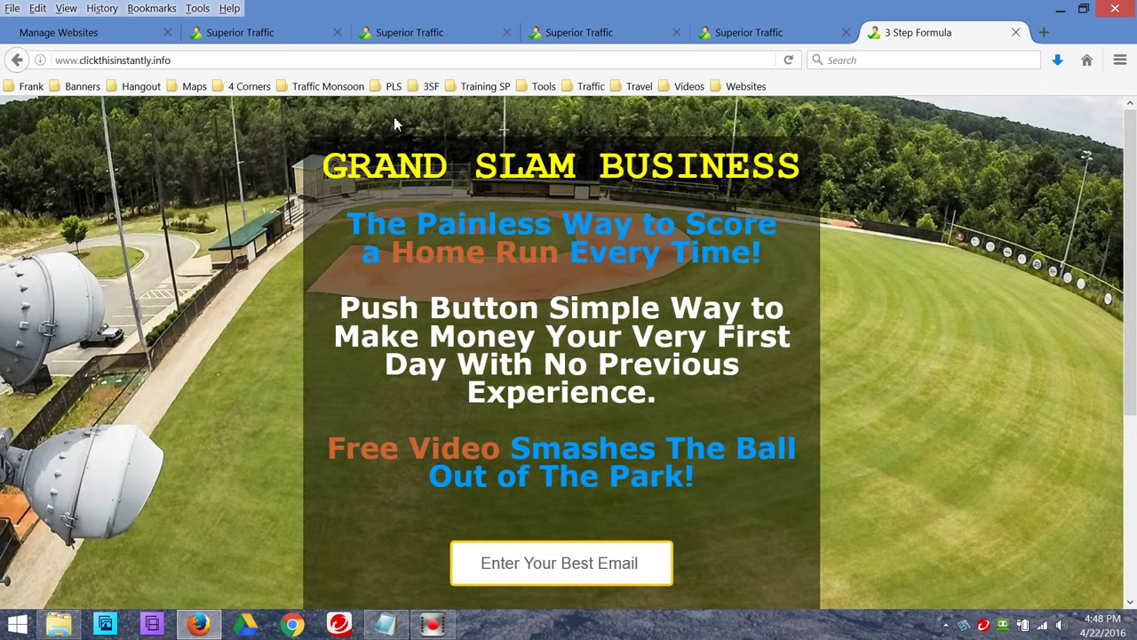
pyautogui.click(428, 87)
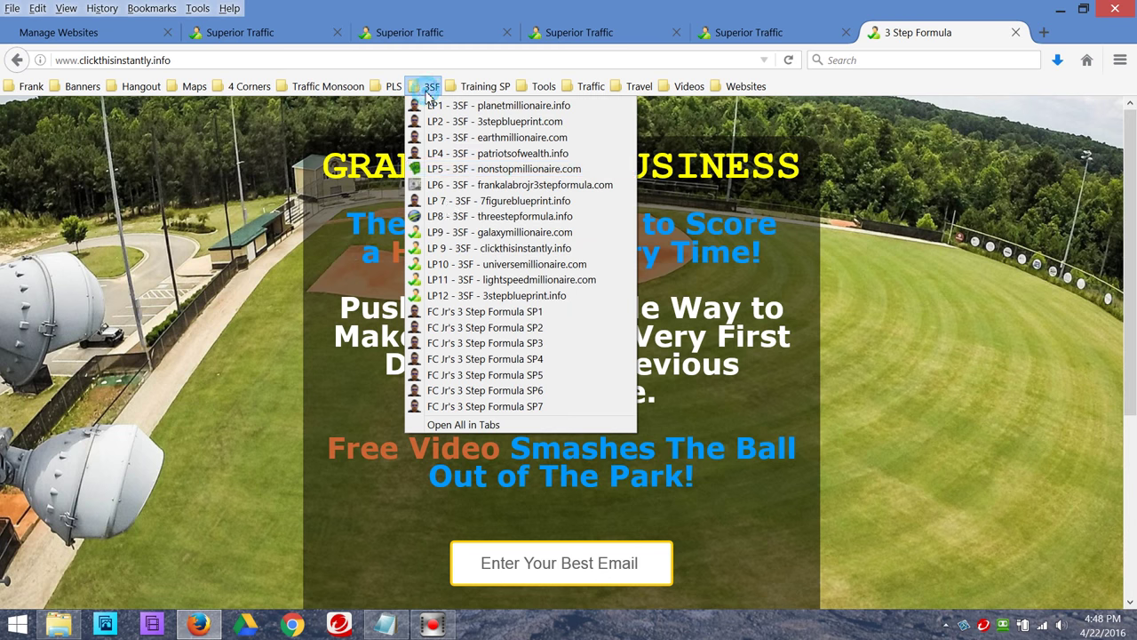
pyautogui.click(461, 267)
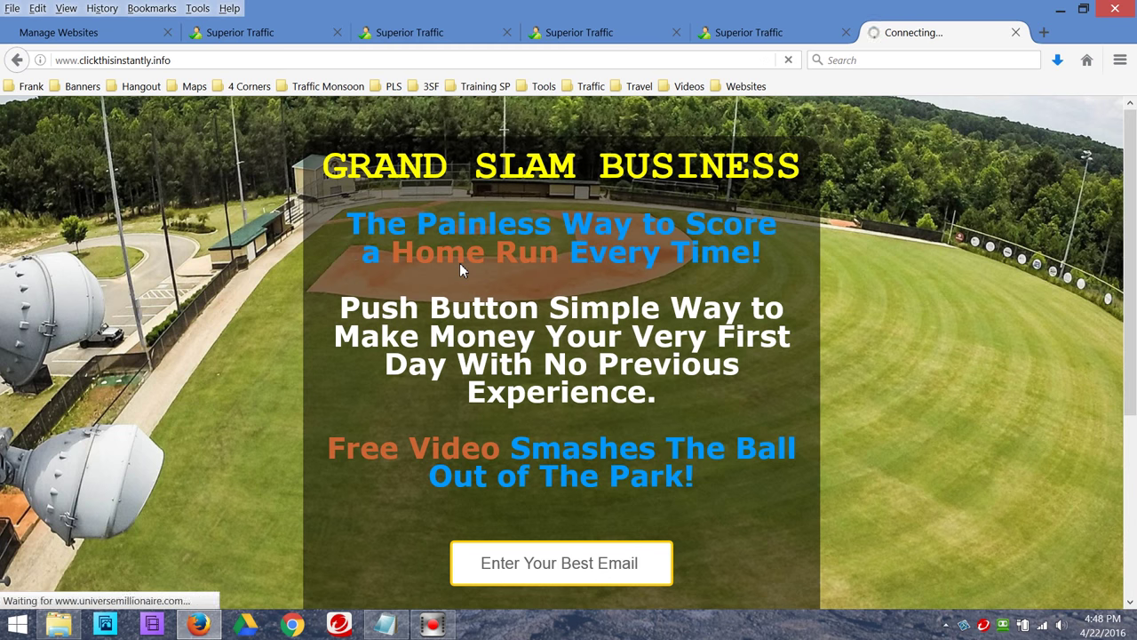
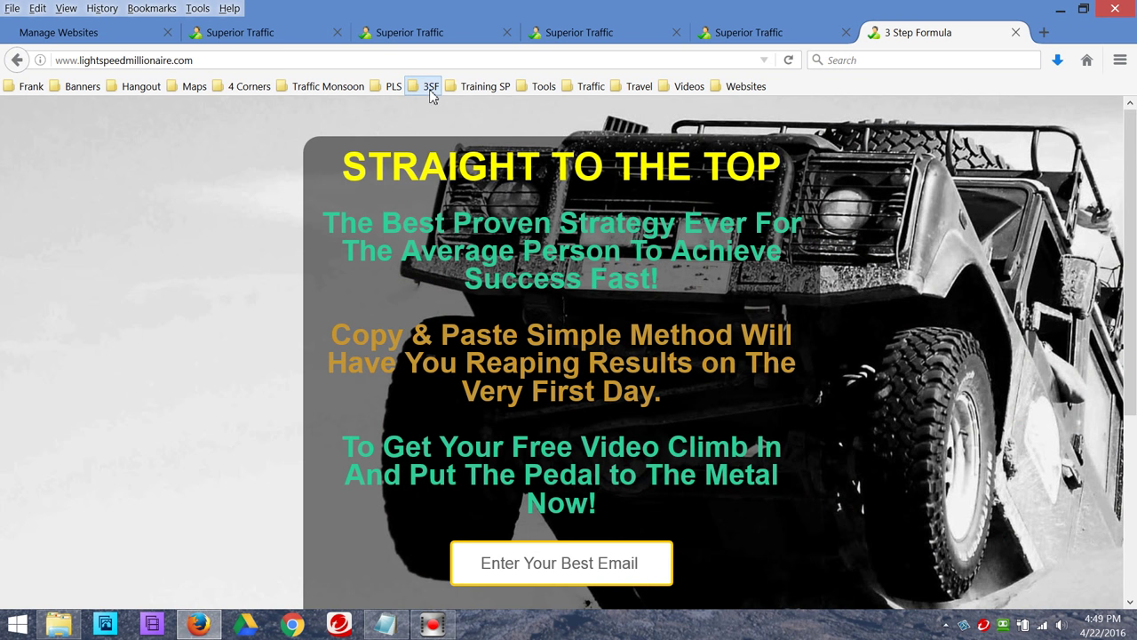
# - View the bookmarked landing page LP12 (3stepblueprint.info) from the 3SF folder, and list the folder's bookmarks again
pyautogui.click(431, 91)
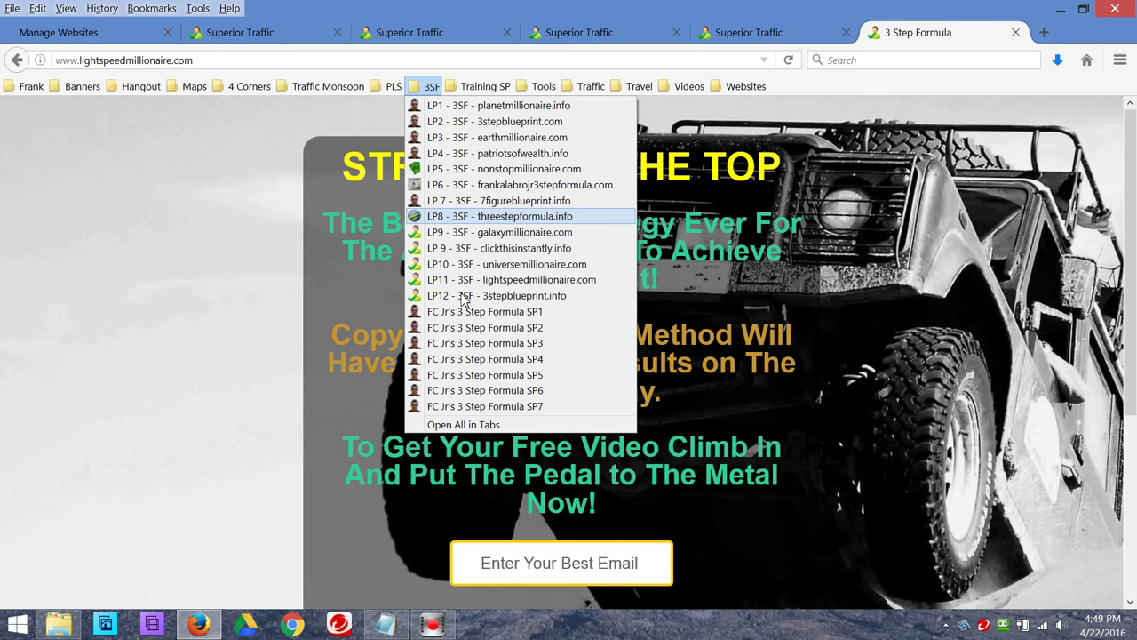
pyautogui.click(462, 296)
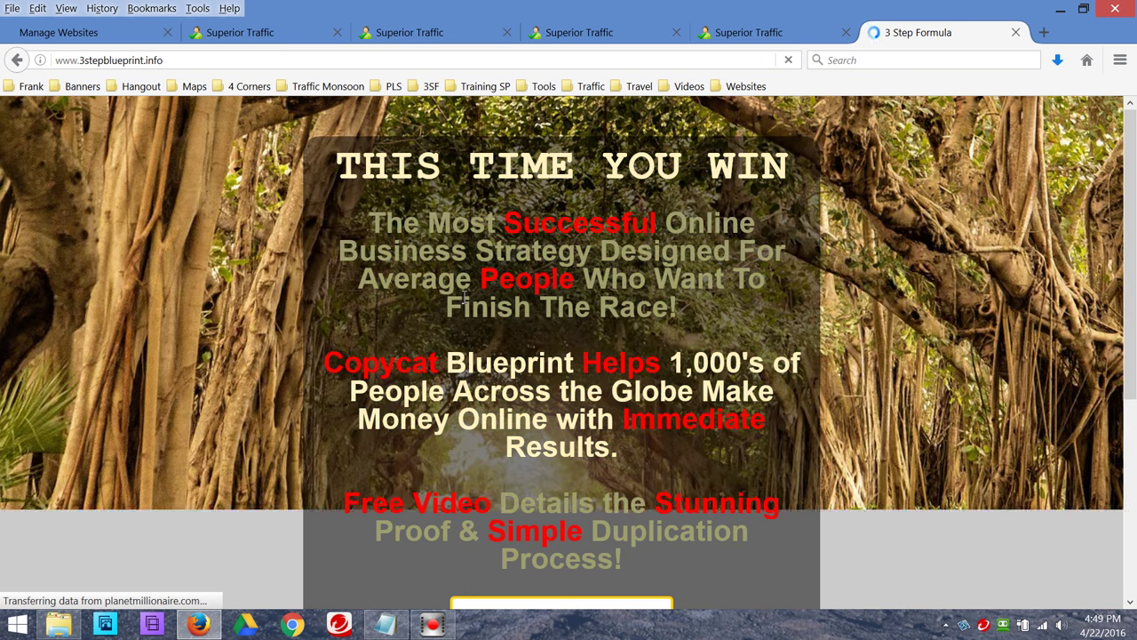
pyautogui.click(431, 86)
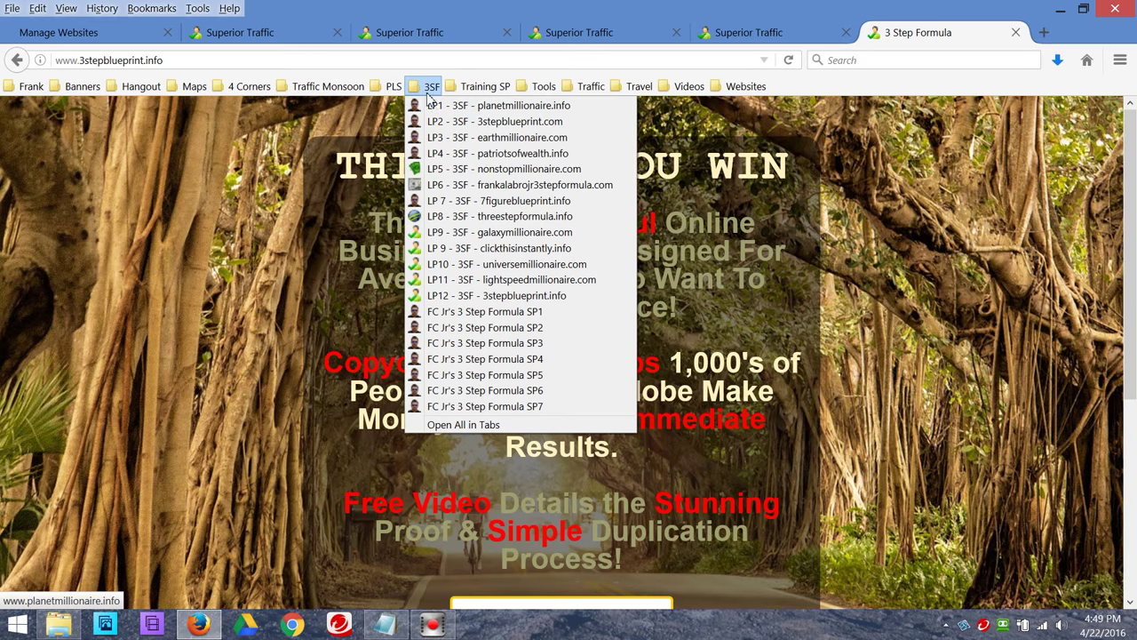
# - Open the SP1 sales page from the Traffic Monsoon bookmark folder, pause its video and view the page's address and enrolment section
pyautogui.moveTo(391, 93)
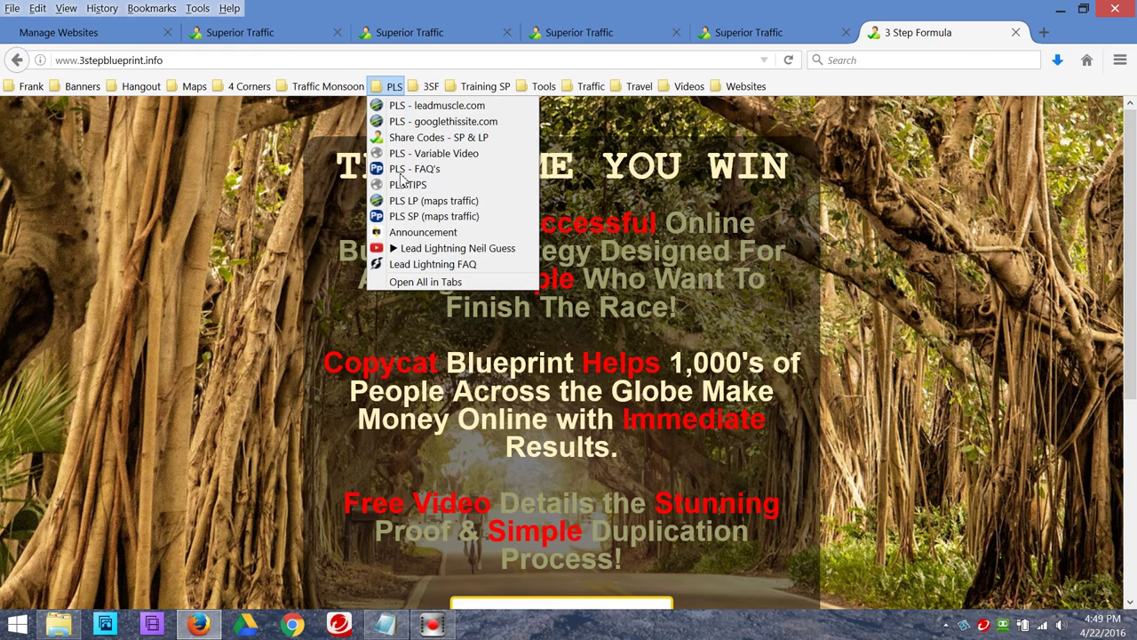
pyautogui.moveTo(337, 89)
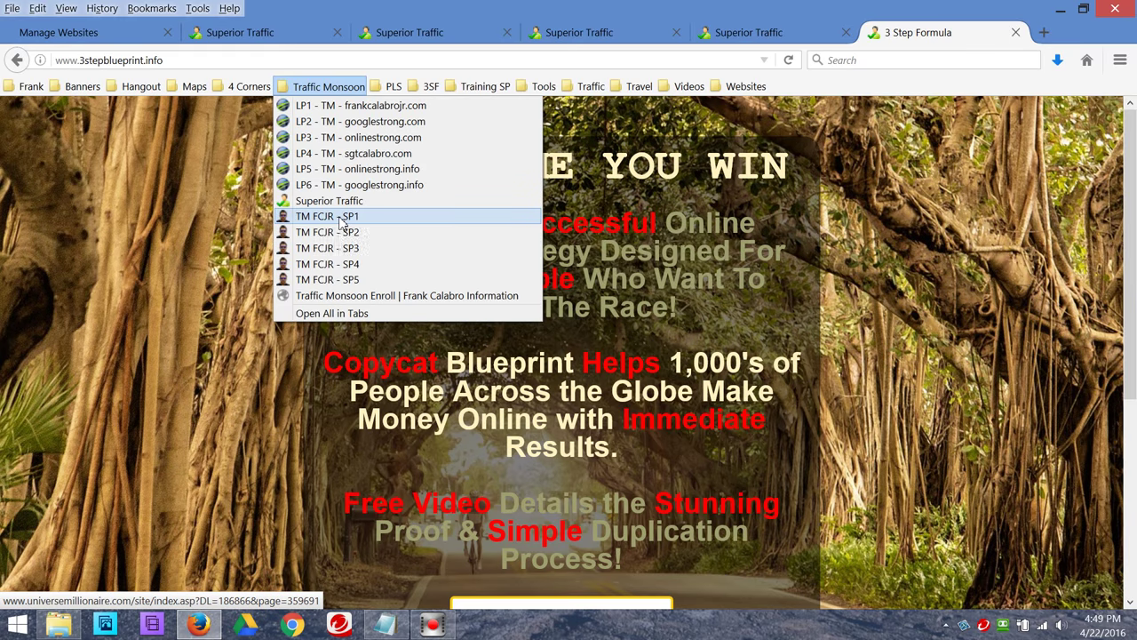
pyautogui.click(336, 219)
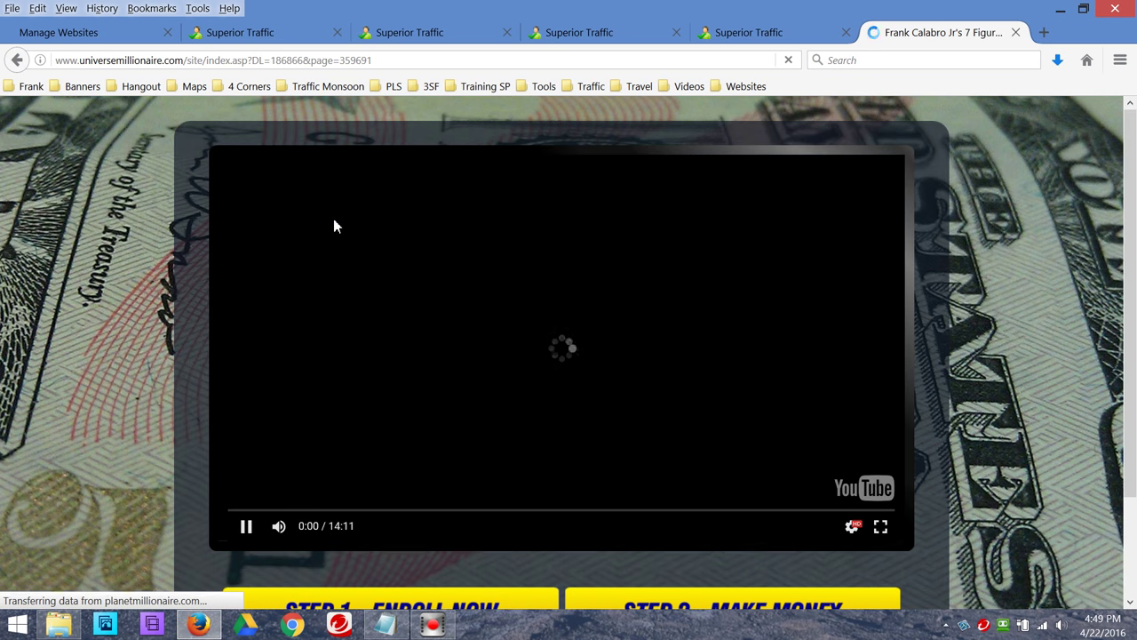
pyautogui.press('space')
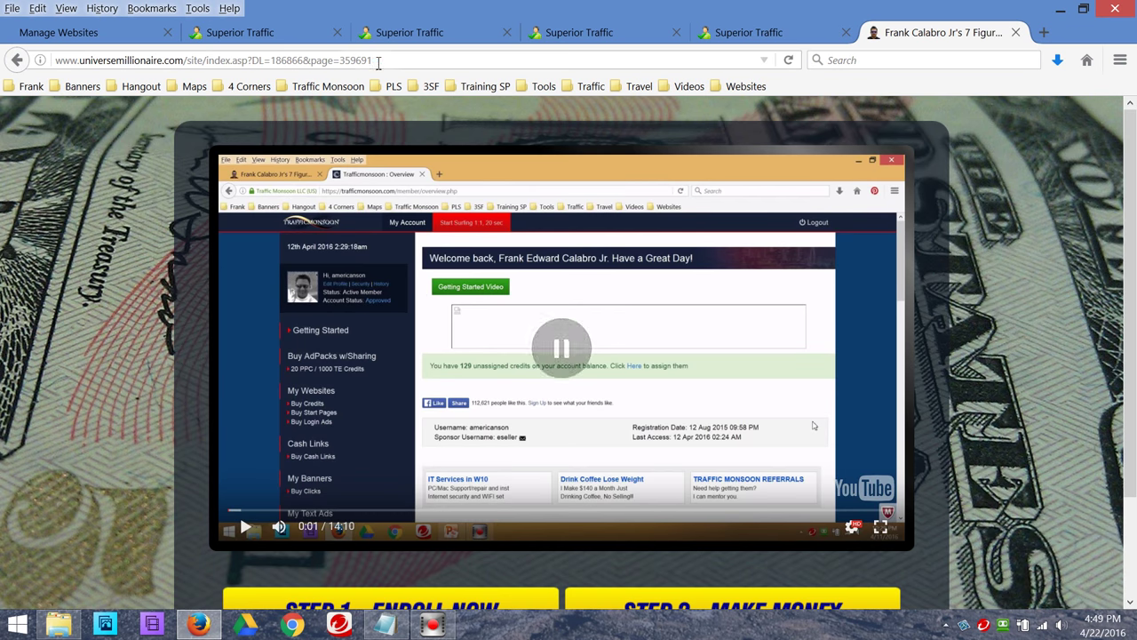
pyautogui.click(378, 60)
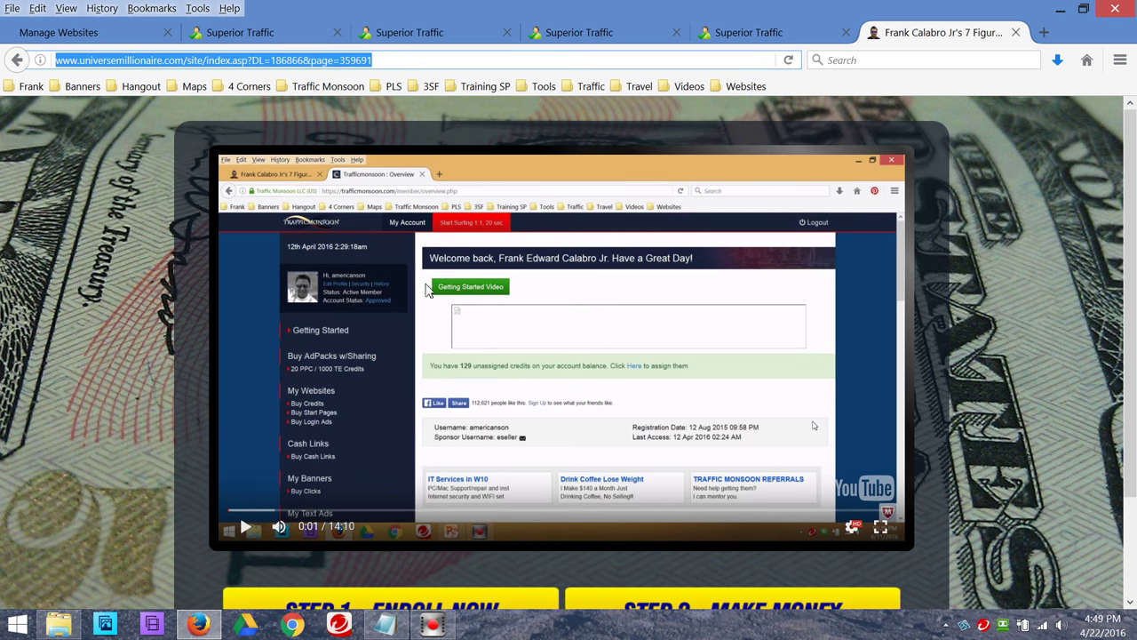
pyautogui.scroll(-2, 422, 326)
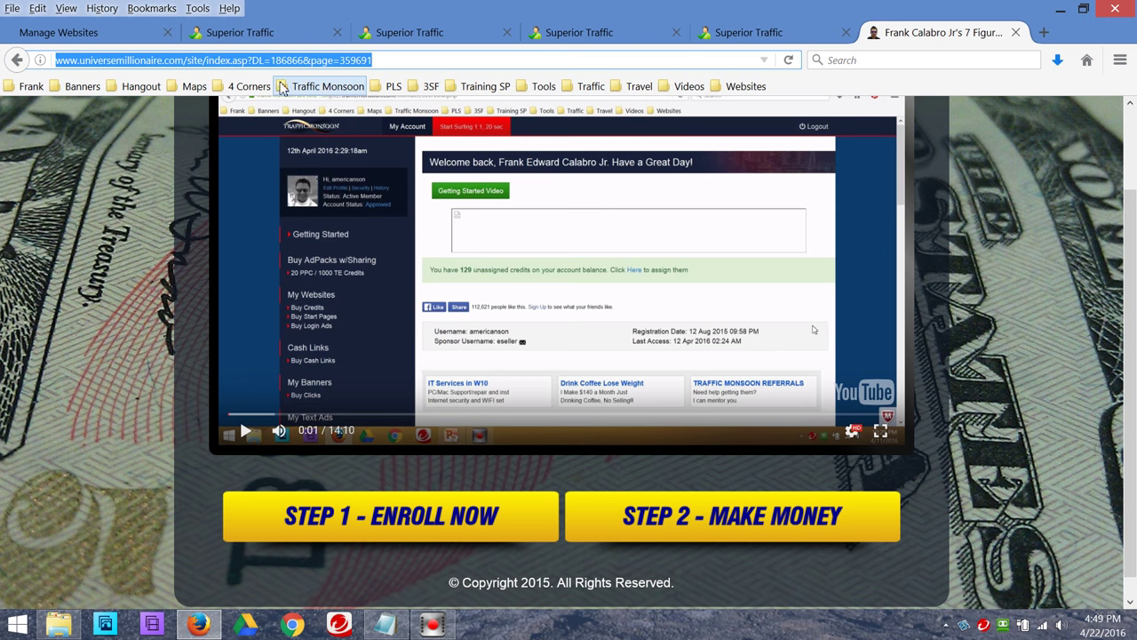
# - Look through the bookmarks in the 4 Corners and Traffic Monsoon folders
pyautogui.click(253, 89)
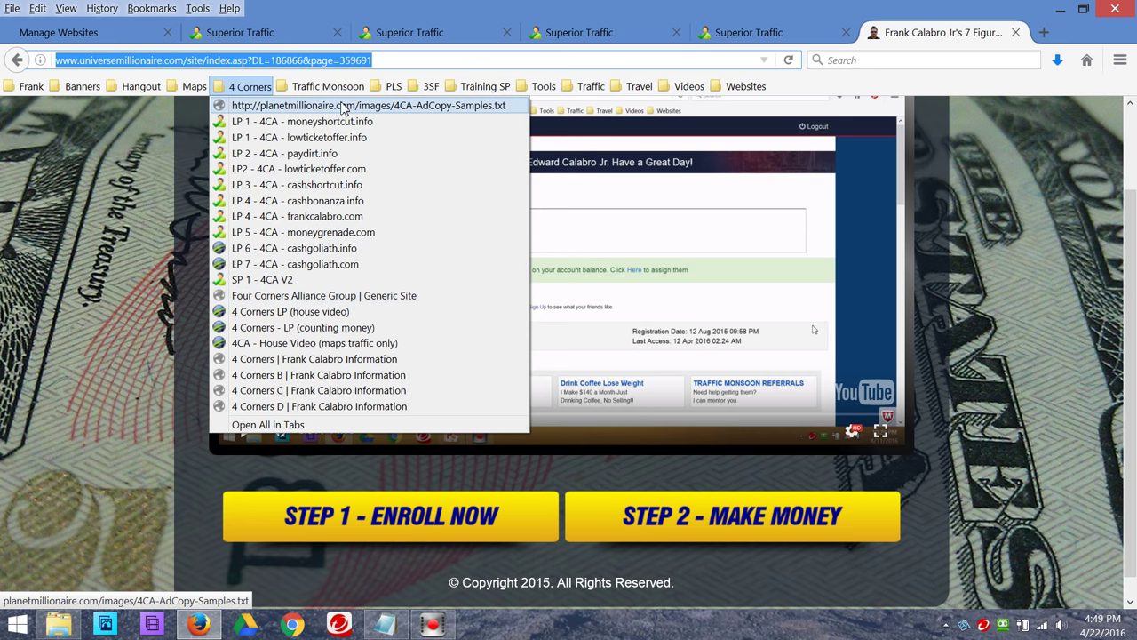
pyautogui.click(155, 135)
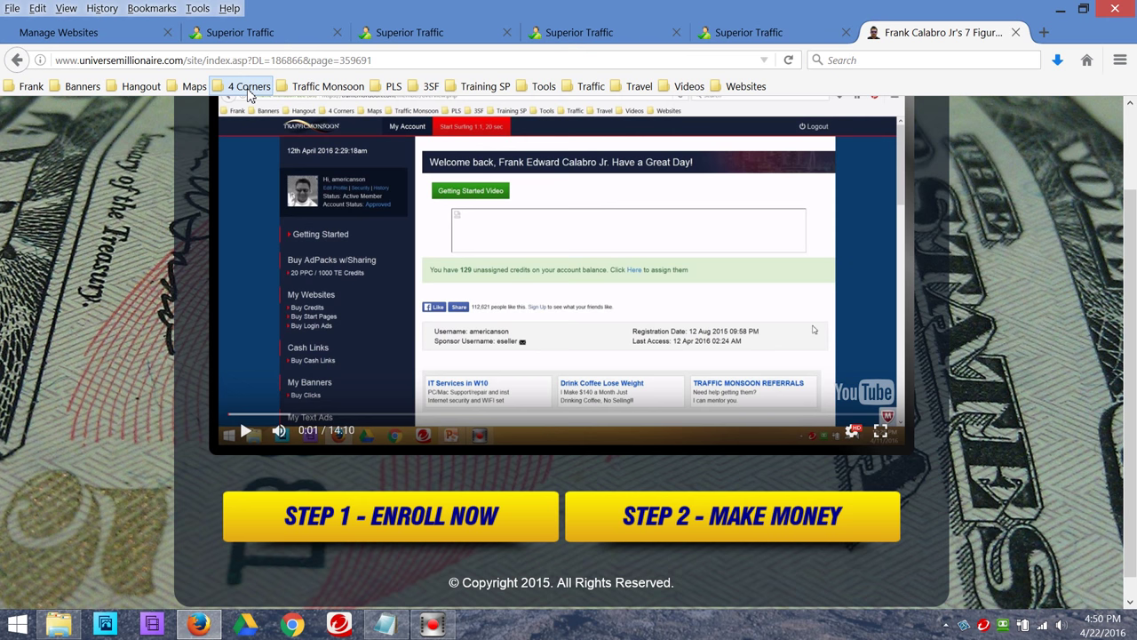
pyautogui.click(336, 93)
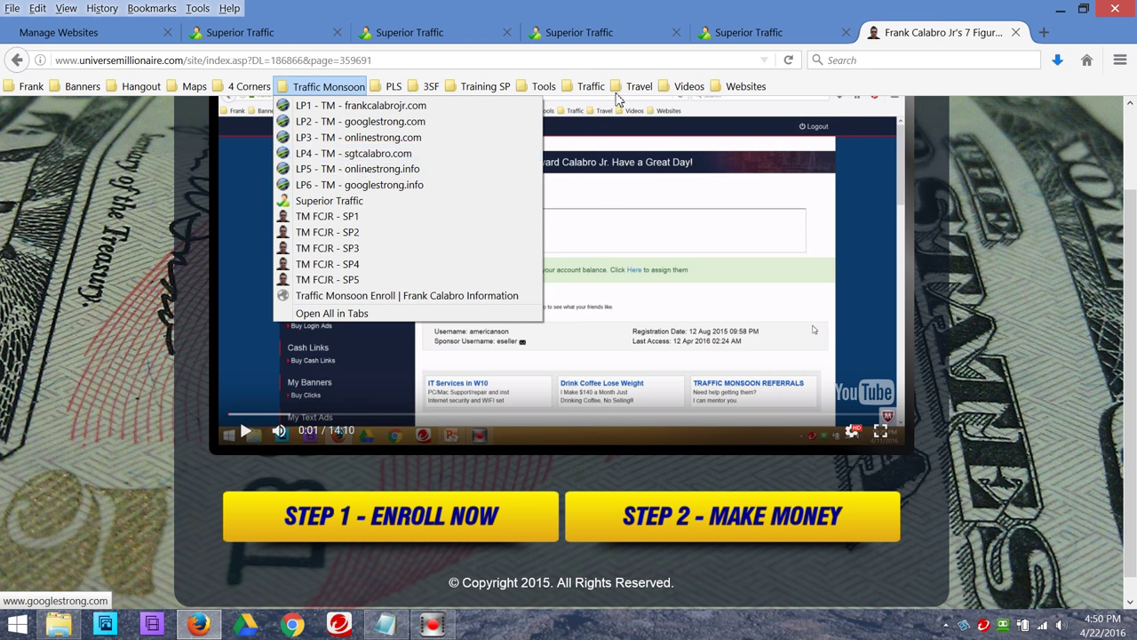
# - Bookmark the open americanmoneyboss.com page in the Traffic Monsoon folder, directly below LP6
pyautogui.click(743, 36)
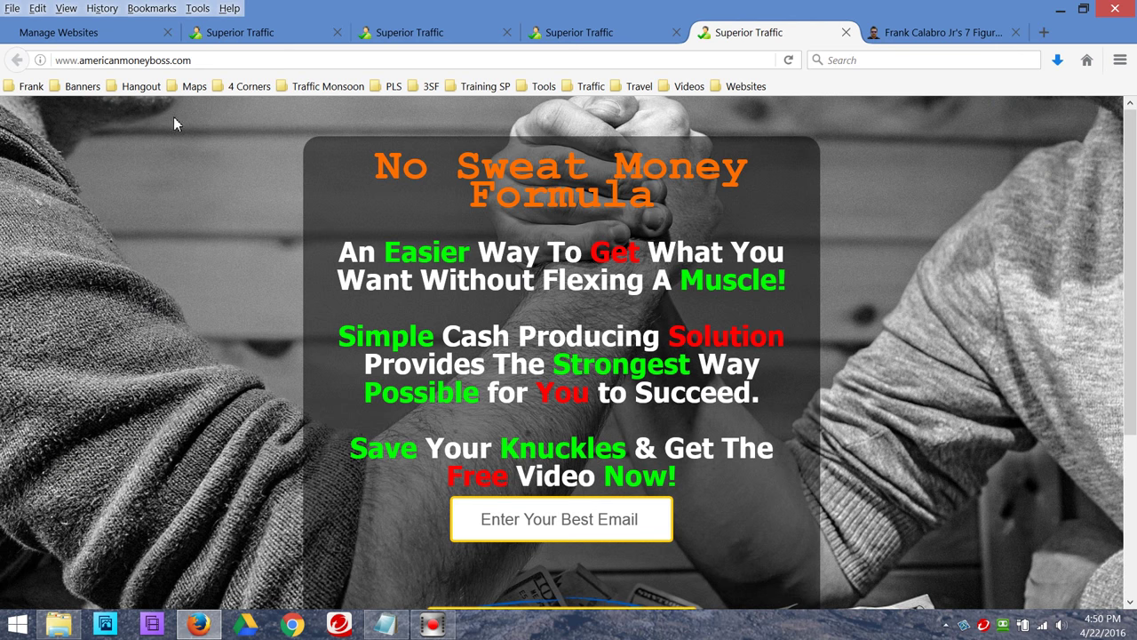
pyautogui.click(186, 59)
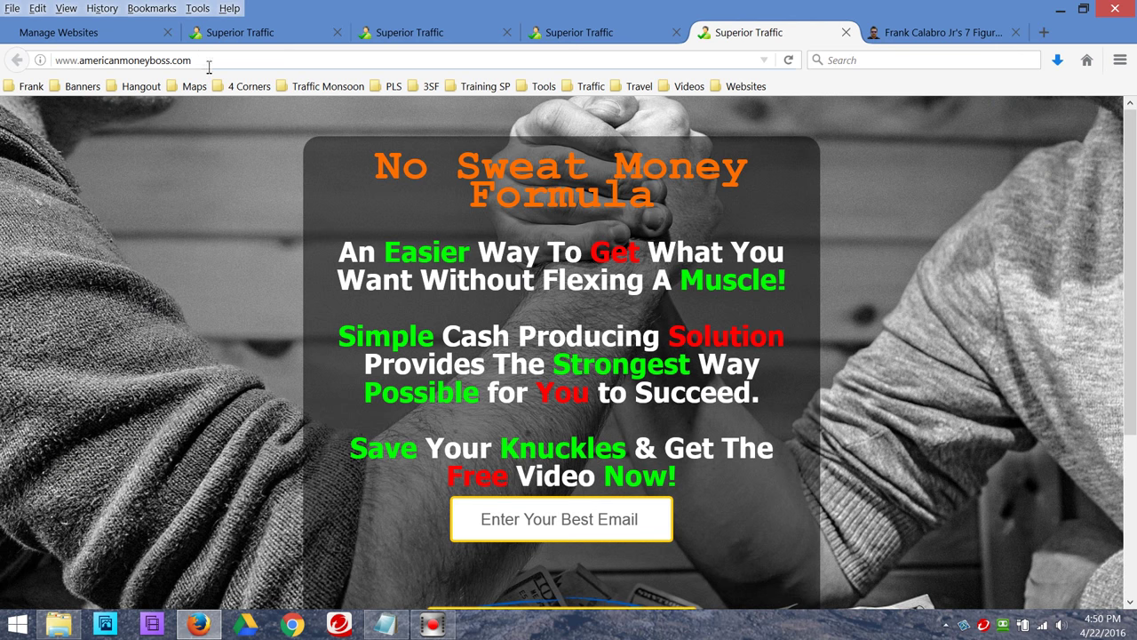
pyautogui.click(158, 206)
pyautogui.moveTo(41, 66); pyautogui.dragTo(309, 192)
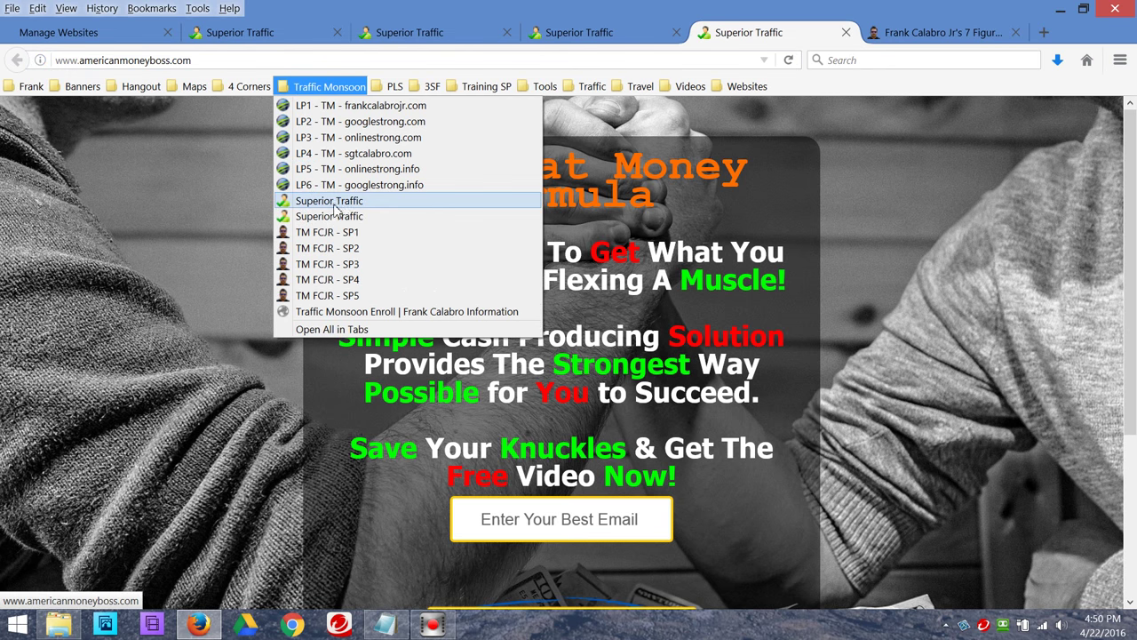
# - Rename the new americanmoneyboss.com bookmark as "LP7 - TM - americanmoneyboss.com" and open it from the Traffic Monsoon folder
pyautogui.rightClick(346, 202)
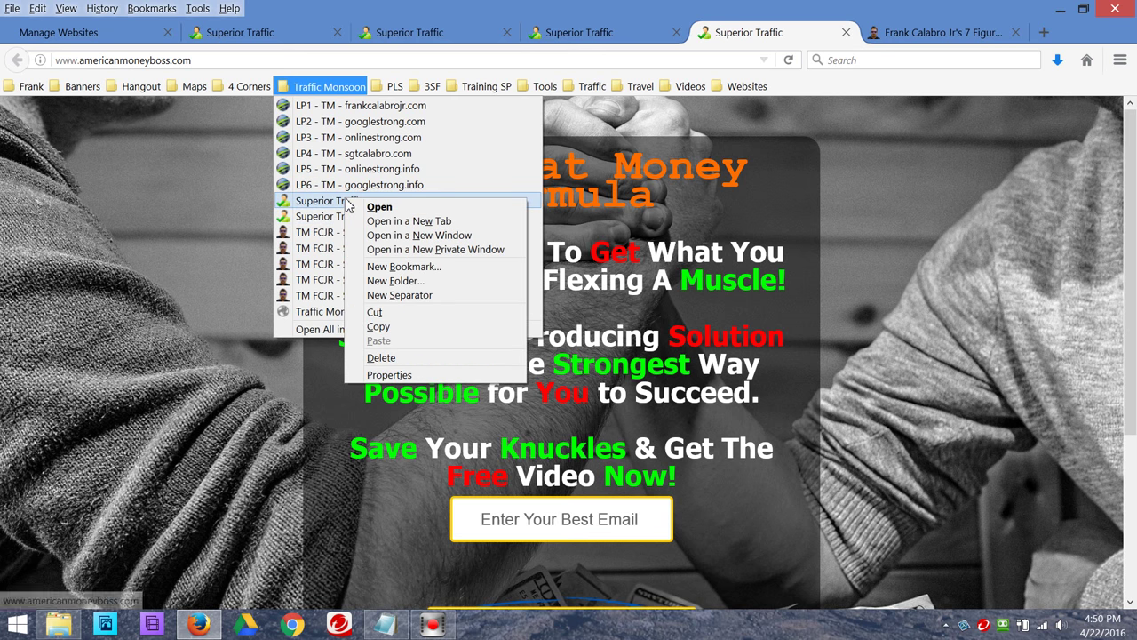
pyautogui.click(413, 374)
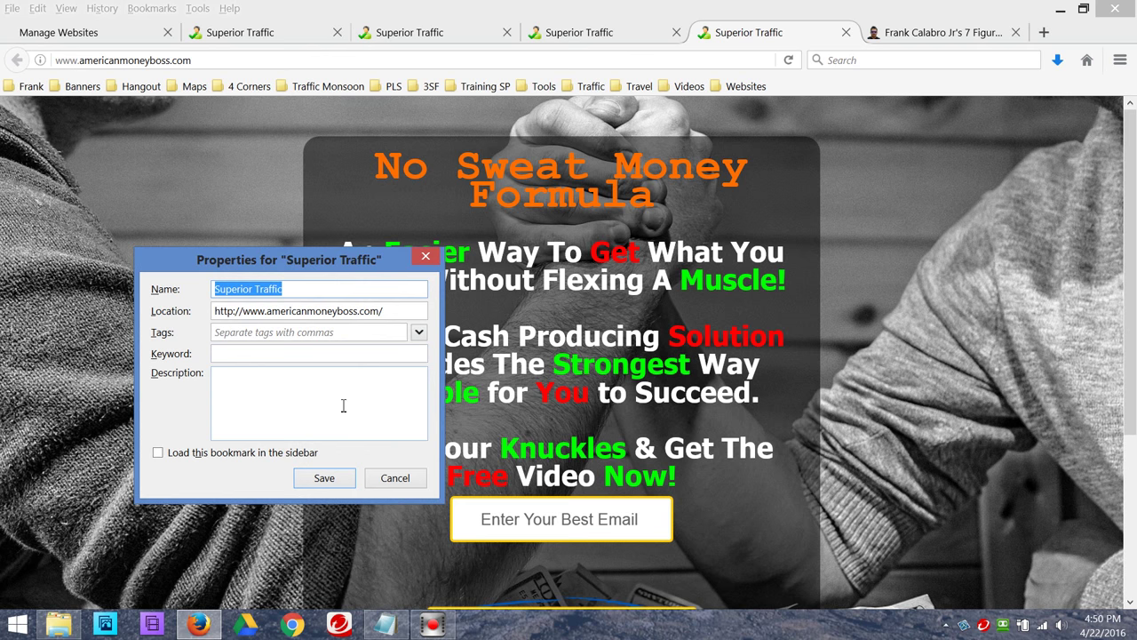
pyautogui.press('BackSpace')
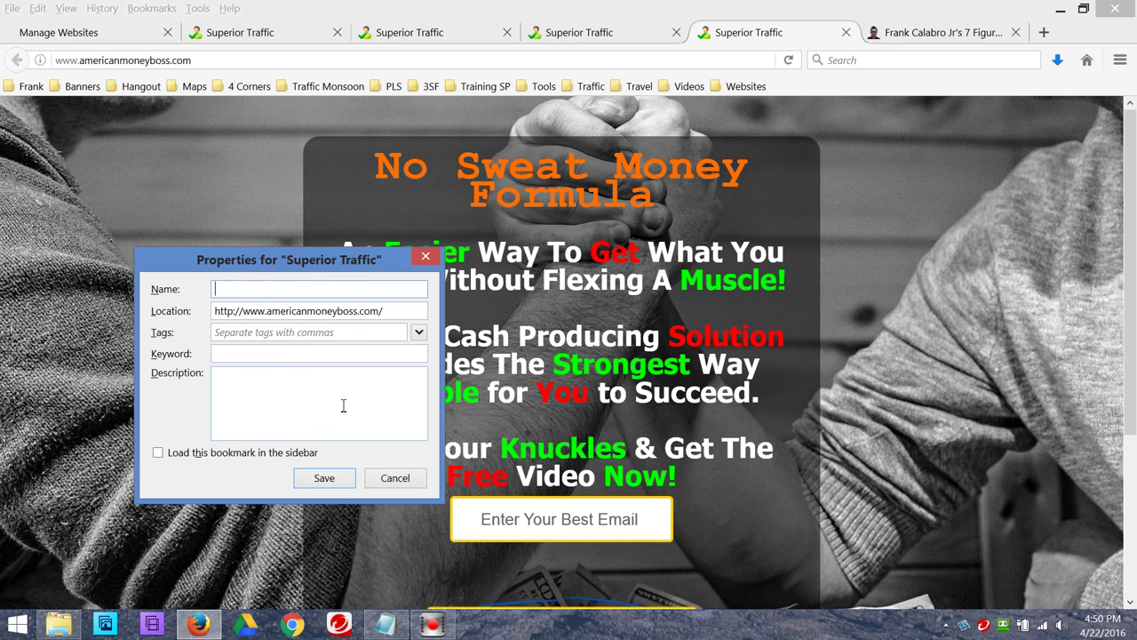
pyautogui.write('LP7 - TM')
pyautogui.write('-')
pyautogui.click(268, 311)
pyautogui.moveTo(267, 311); pyautogui.dragTo(381, 312)
pyautogui.hotkey('ctrl', 'c')
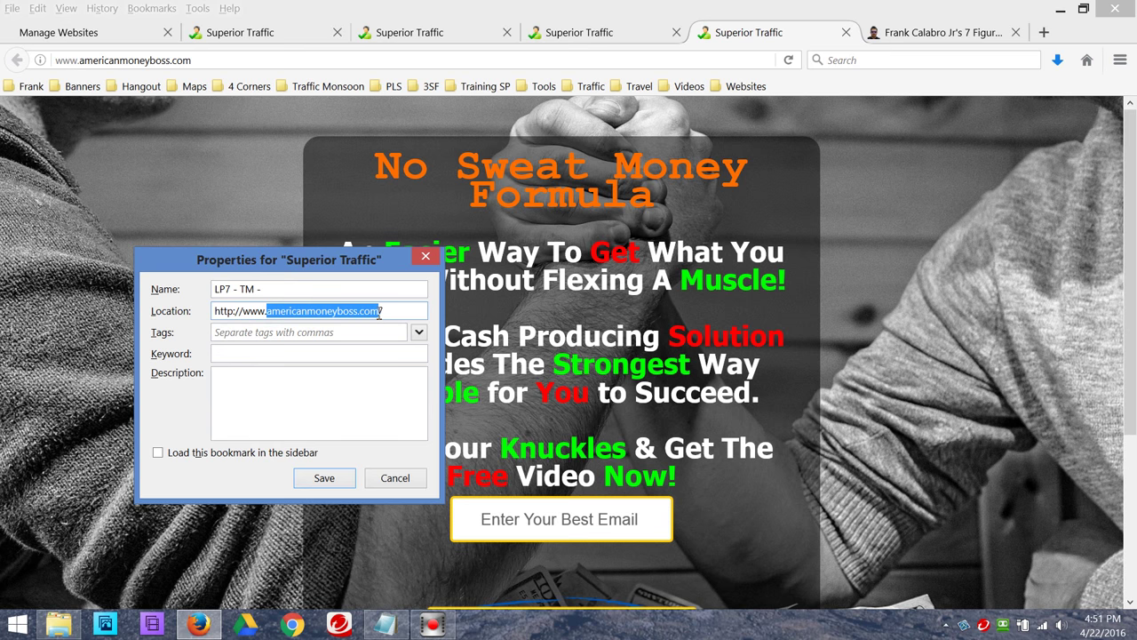
pyautogui.click(325, 293)
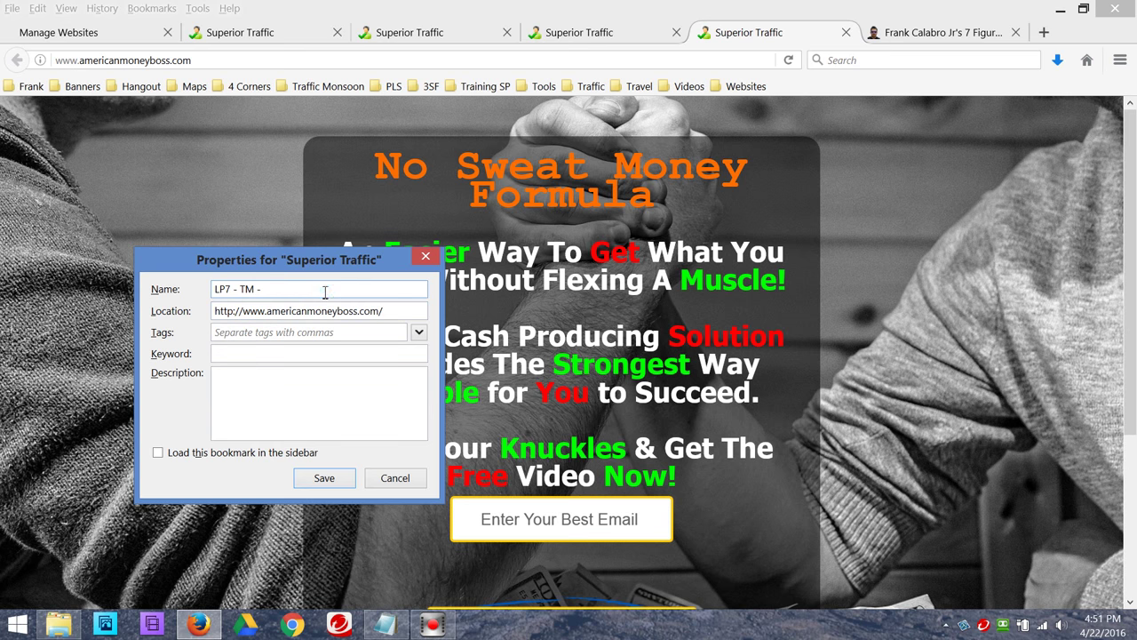
pyautogui.hotkey('ctrl', 'v')
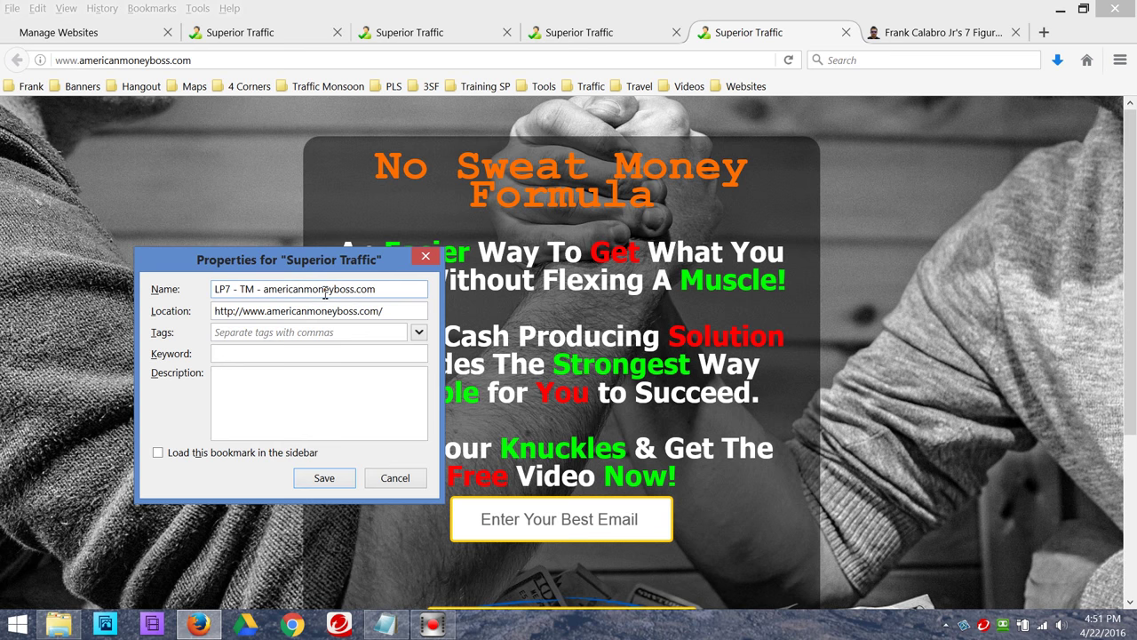
pyautogui.click(325, 479)
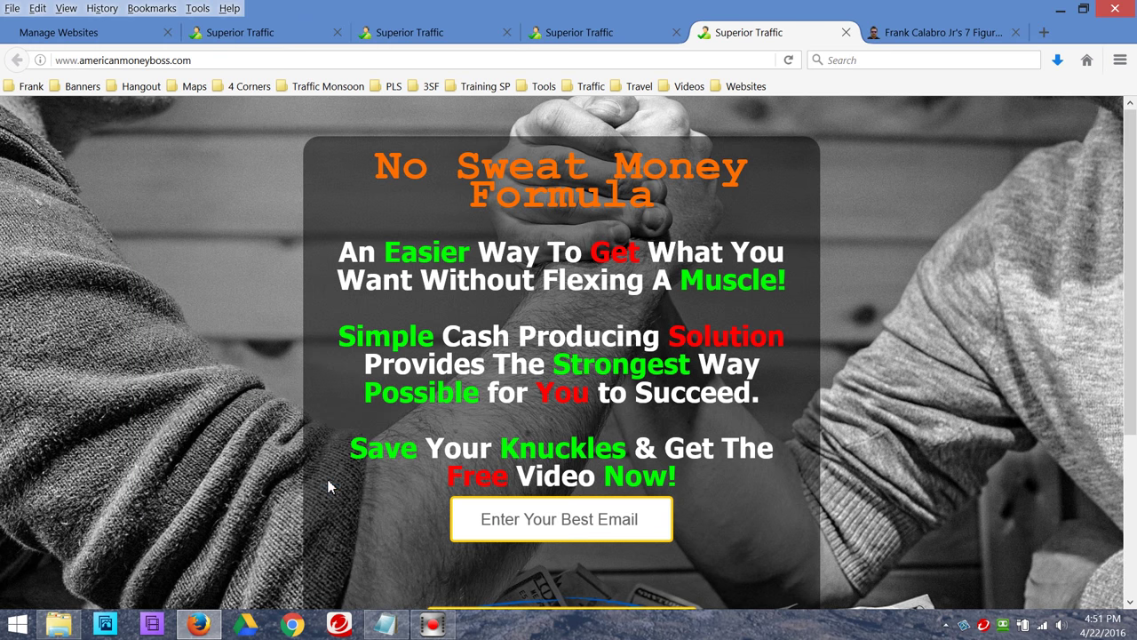
pyautogui.click(336, 89)
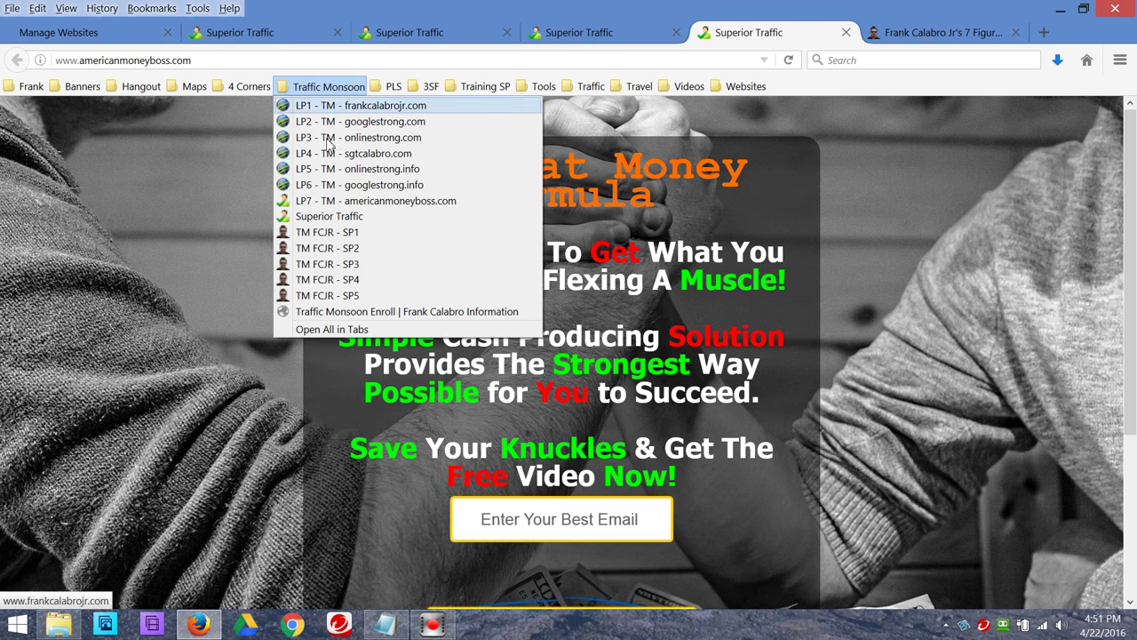
pyautogui.click(405, 207)
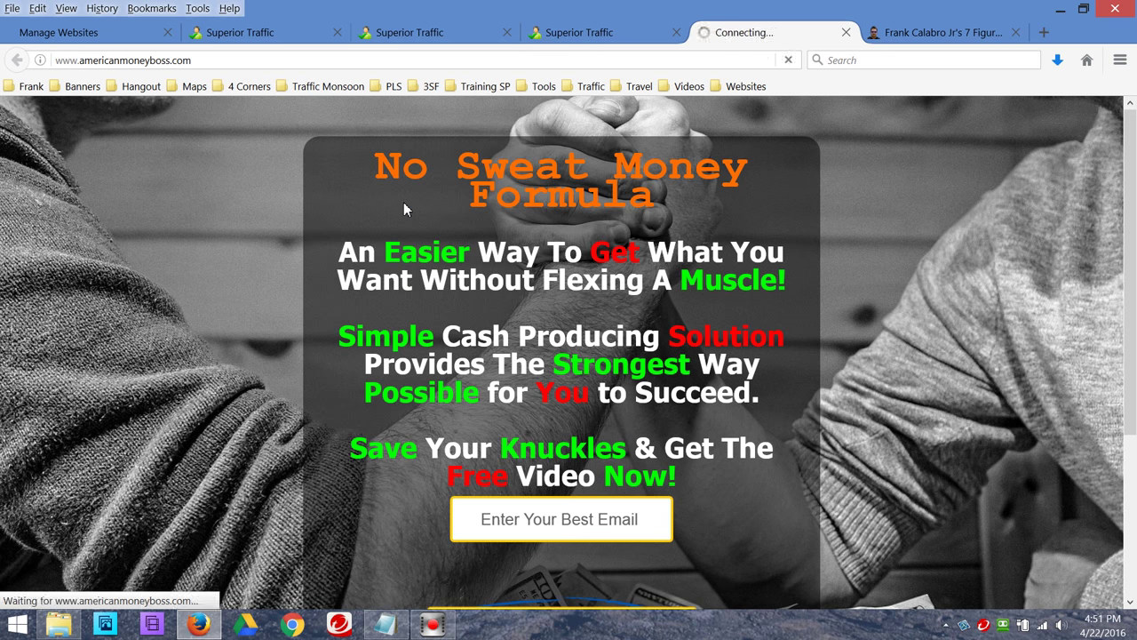
# - Bookmark the open americanmoneyman.com page in the Traffic Monsoon folder, directly below LP7, and open the new bookmark
pyautogui.click(589, 34)
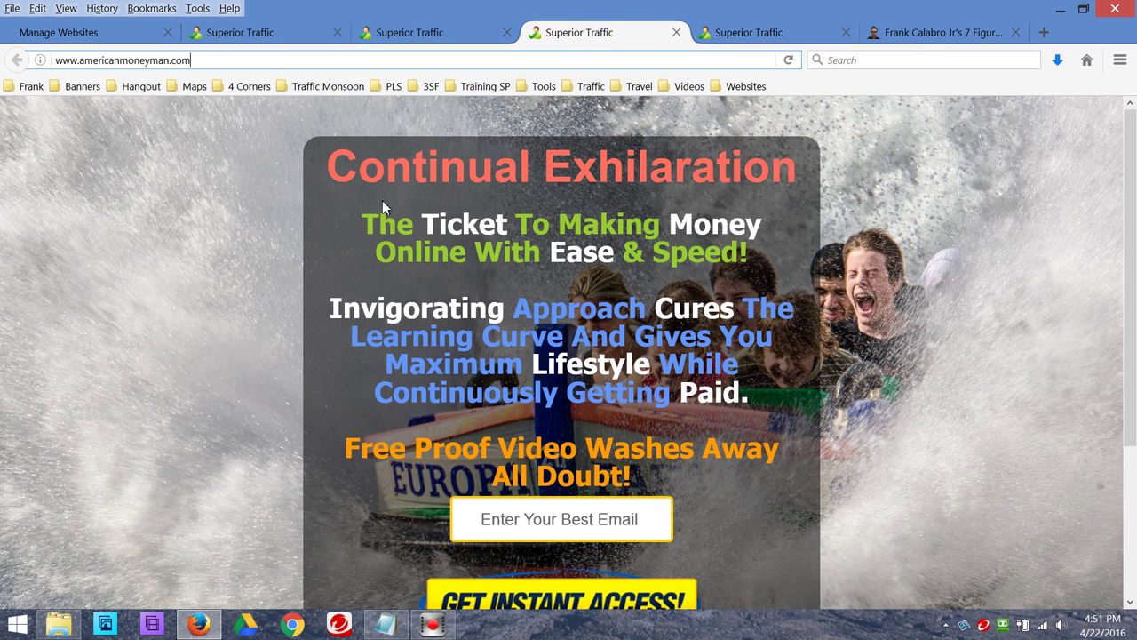
pyautogui.click(39, 63)
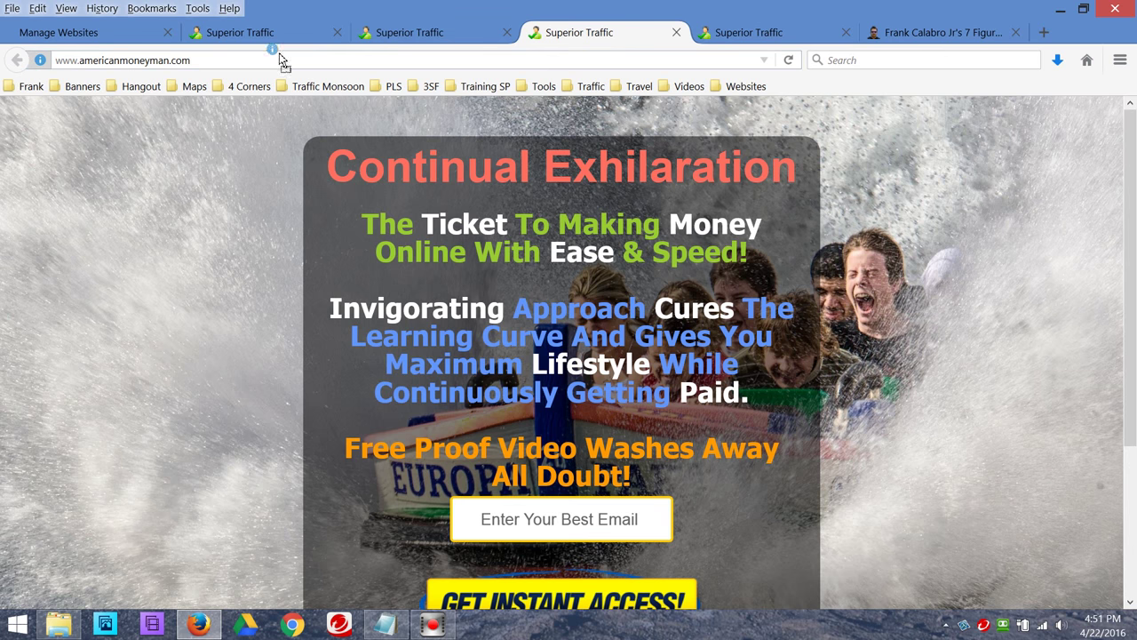
pyautogui.click(303, 89)
pyautogui.moveTo(303, 94); pyautogui.dragTo(316, 210)
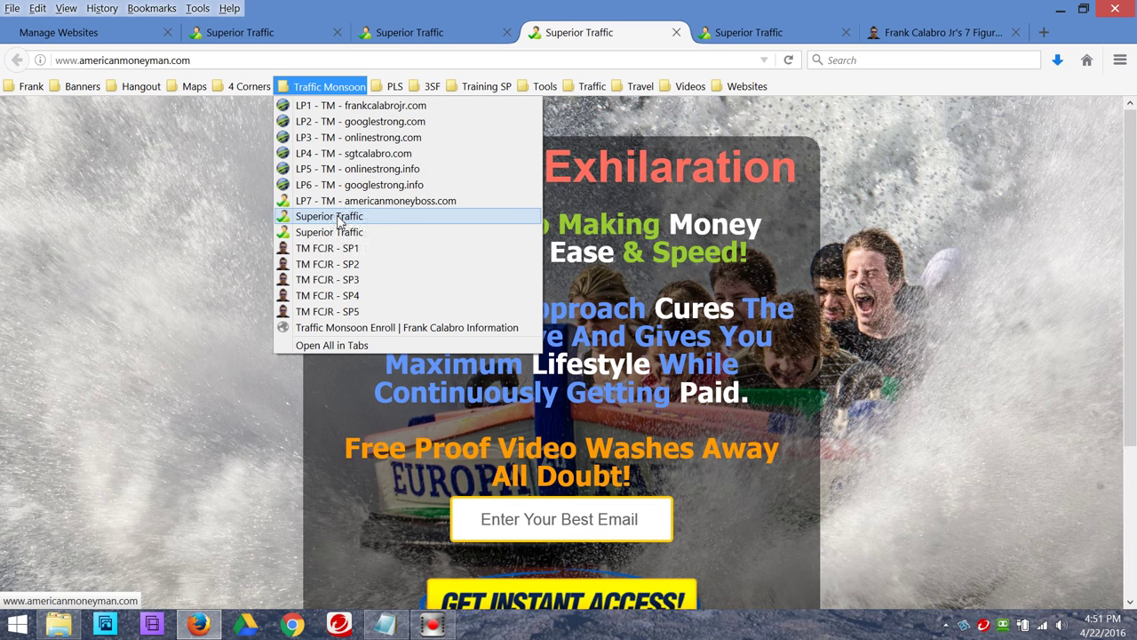
pyautogui.click(336, 219)
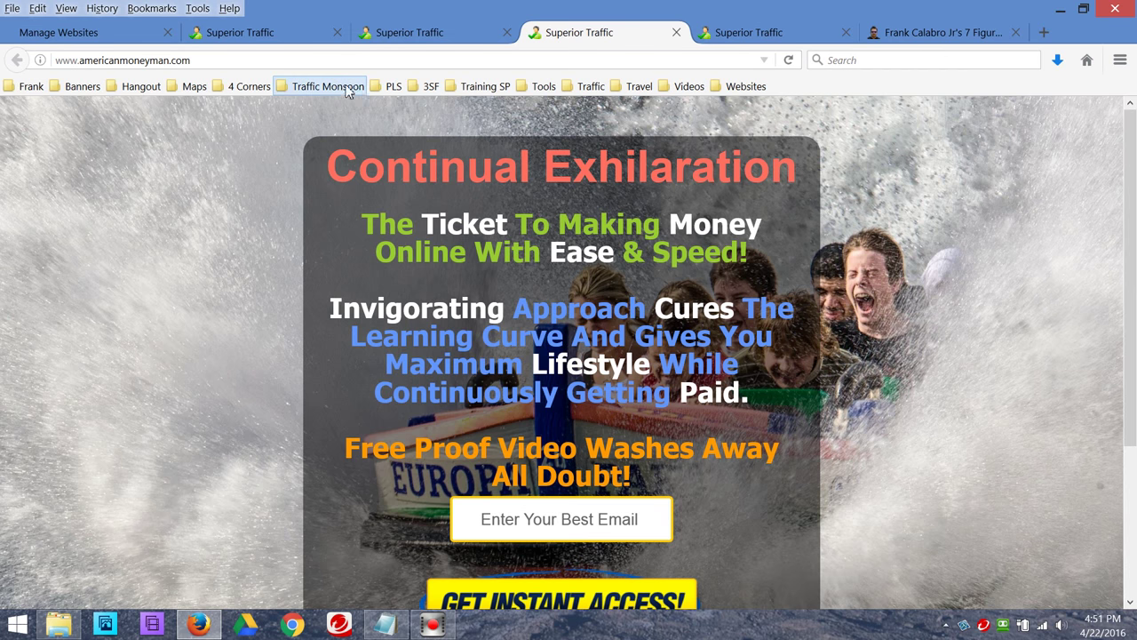
# - Rename the new americanmoneyman.com bookmark in the Traffic Monsoon folder as "LP8 - TM - americanmoneyman.com"
pyautogui.click(348, 91)
pyautogui.rightClick(339, 219)
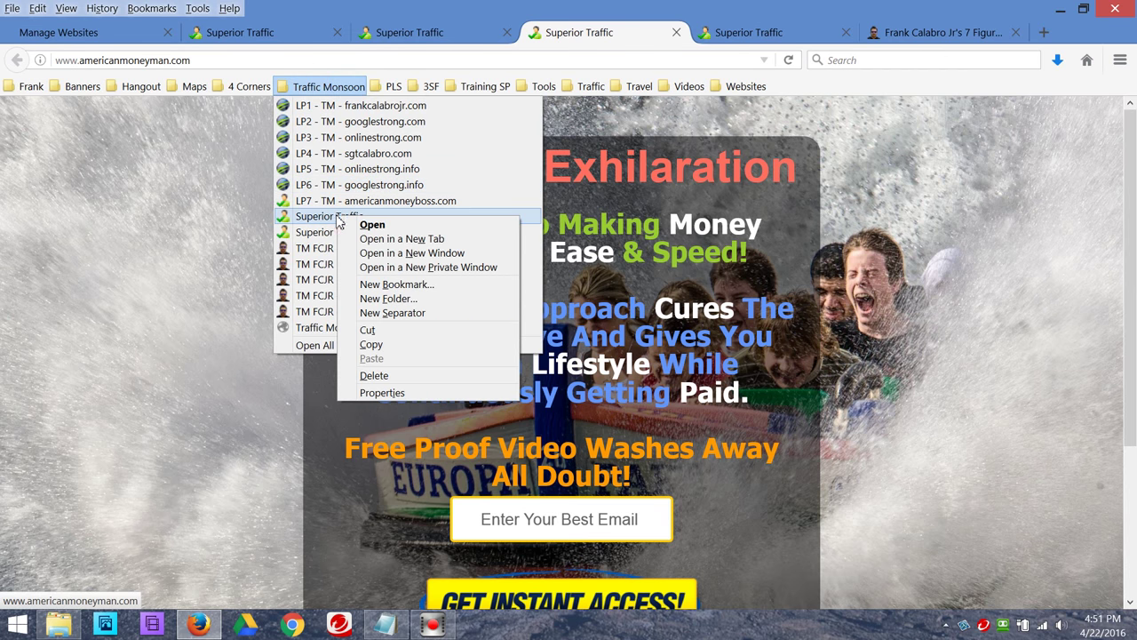
pyautogui.click(401, 393)
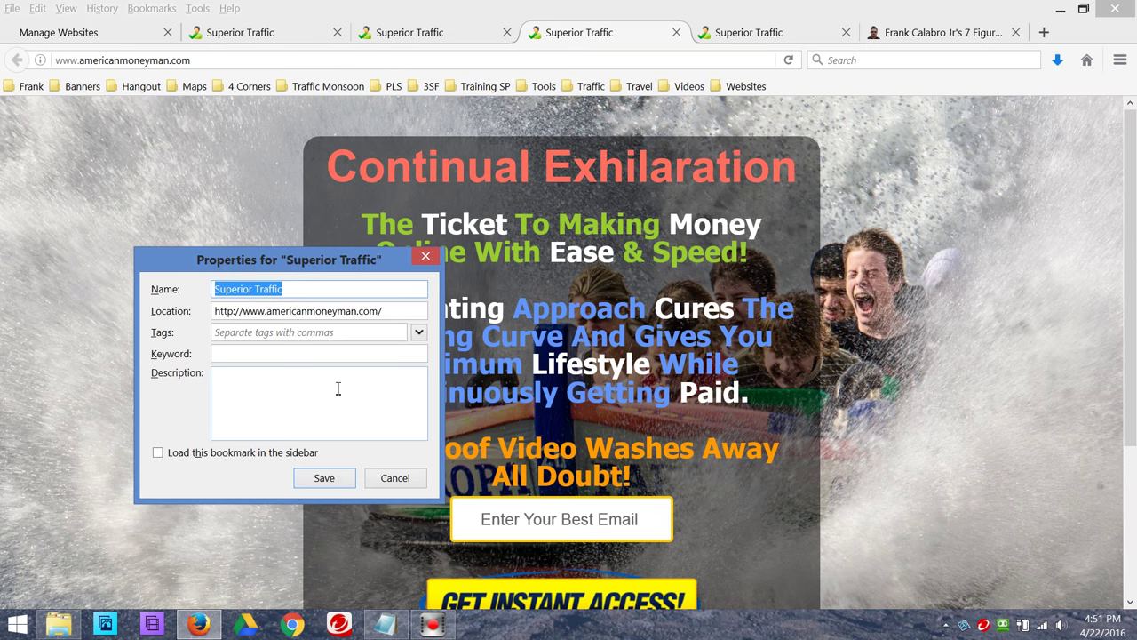
pyautogui.press('BackSpace')
pyautogui.write('LP')
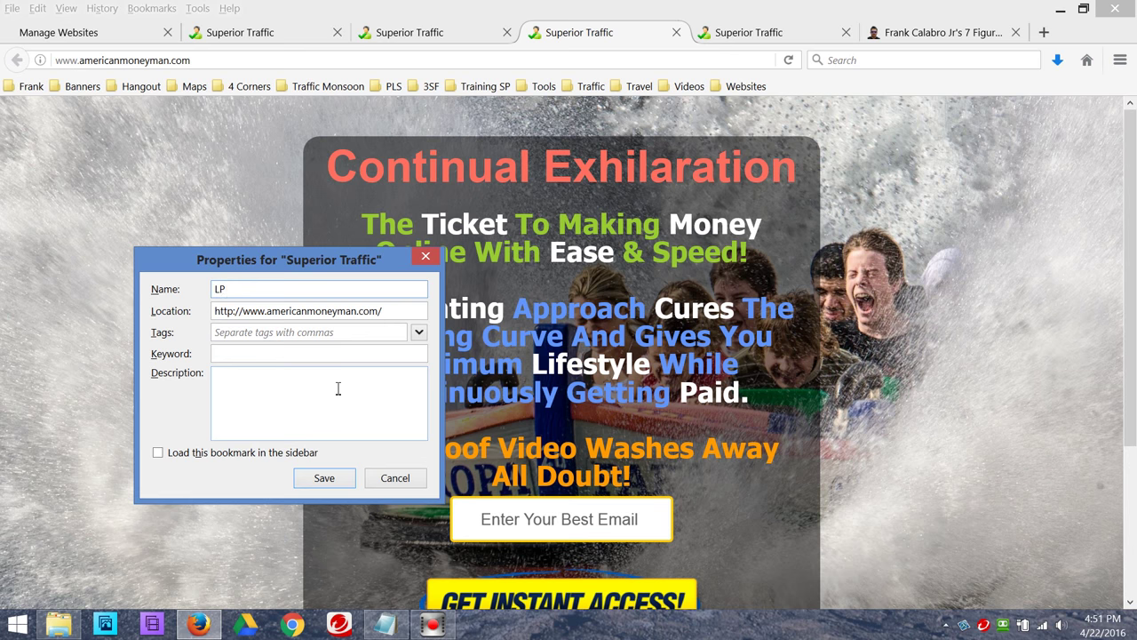
pyautogui.write('8 - TM -')
pyautogui.click(269, 313)
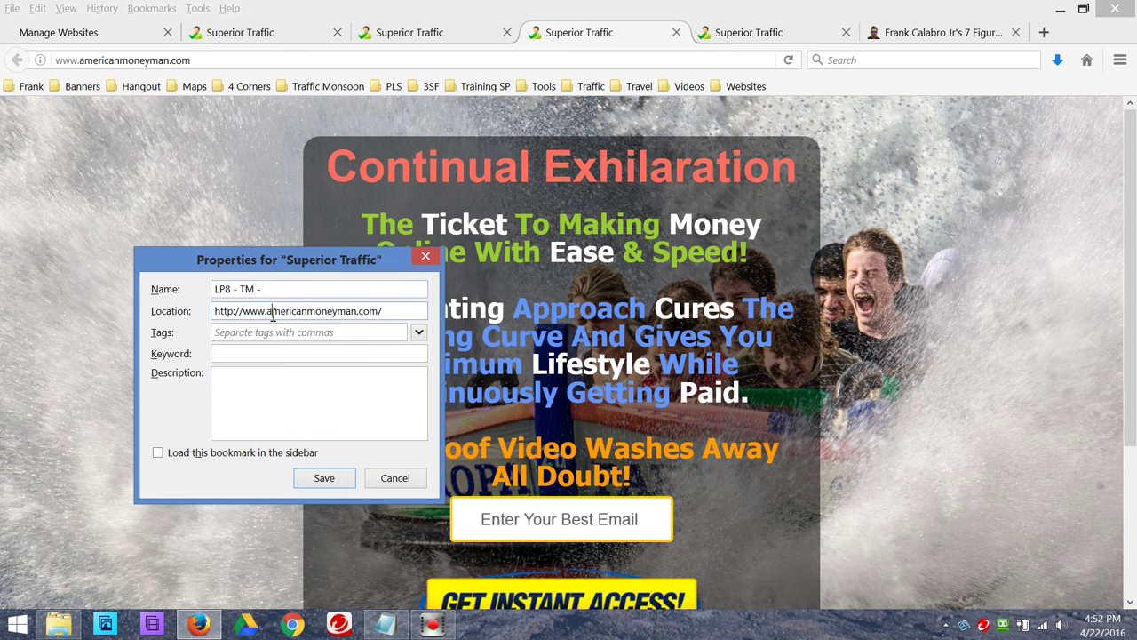
pyautogui.moveTo(269, 313); pyautogui.dragTo(380, 311)
pyautogui.rightClick(360, 309)
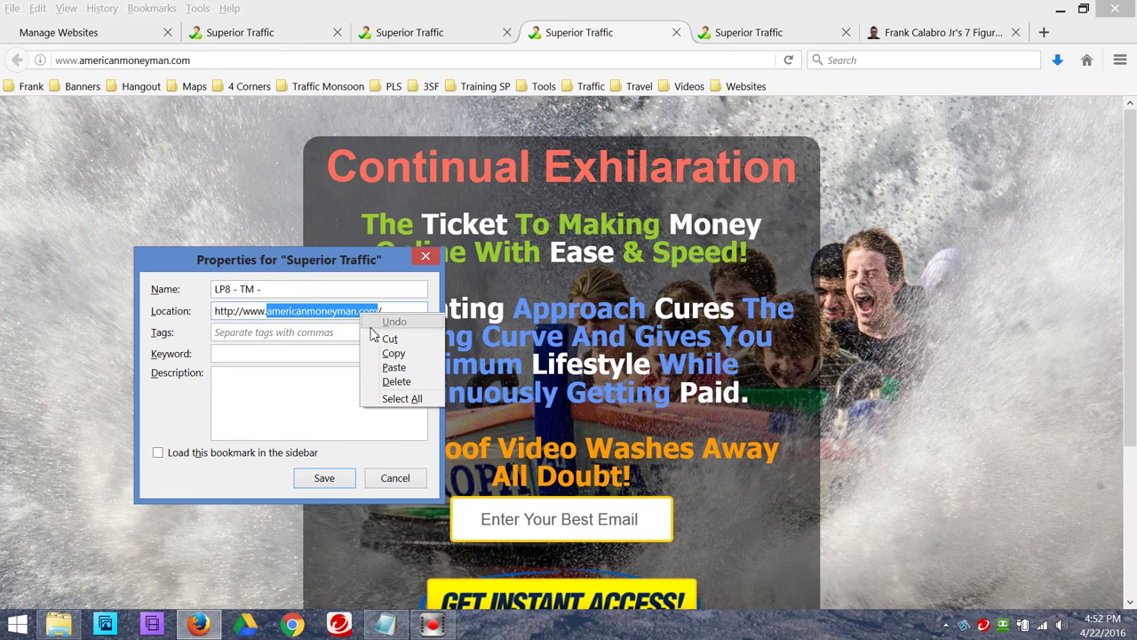
pyautogui.click(380, 352)
pyautogui.click(284, 297)
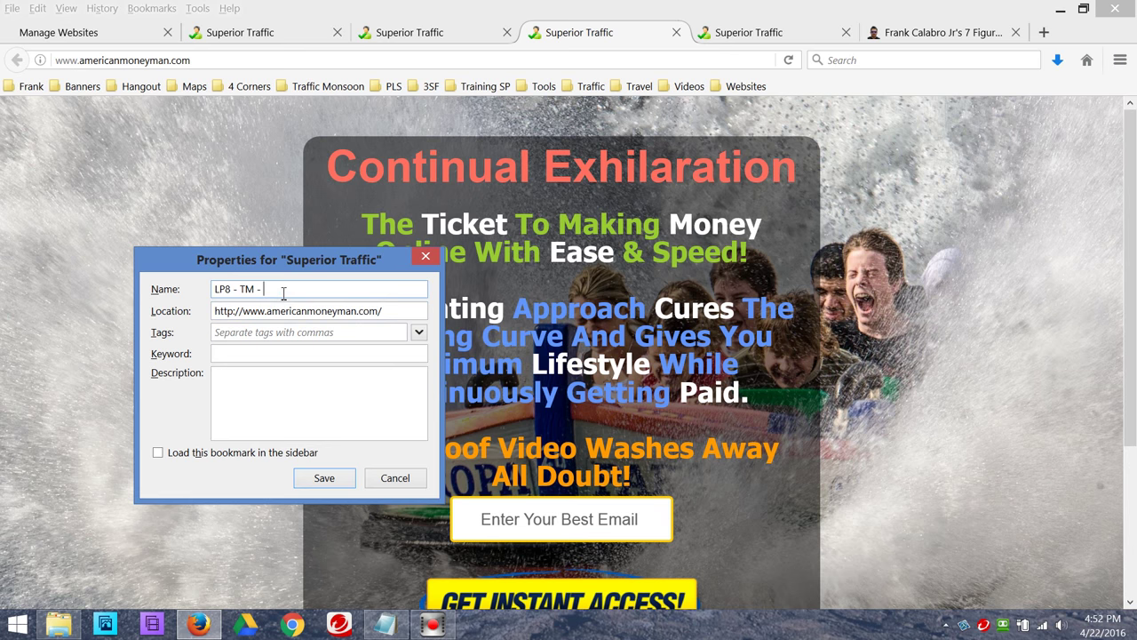
pyautogui.hotkey('ctrl', 'v')
pyautogui.click(326, 478)
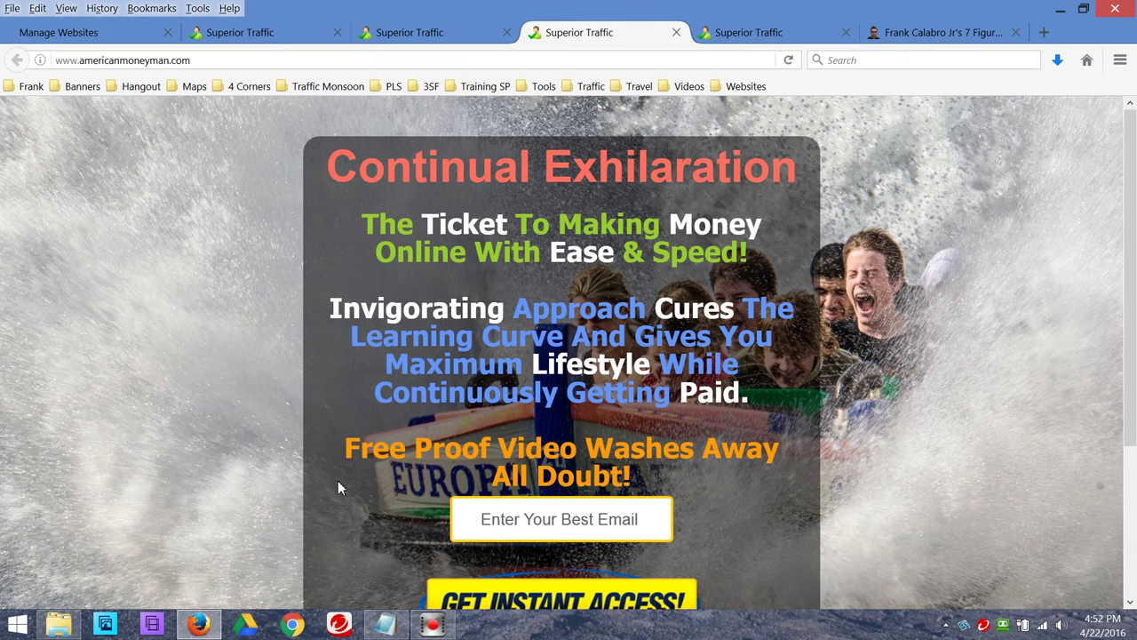
# - Open the leftover "Superior Traffic" bookmark below LP8 in the Traffic Monsoon folder to check its page, and delete that bookmark
pyautogui.click(322, 86)
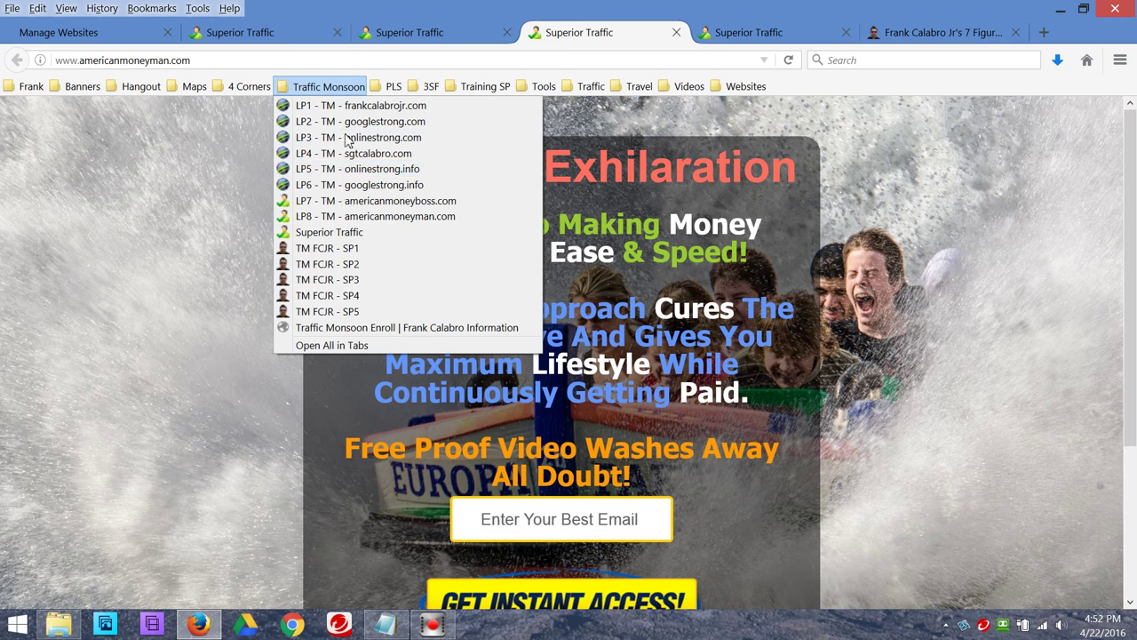
pyautogui.click(344, 234)
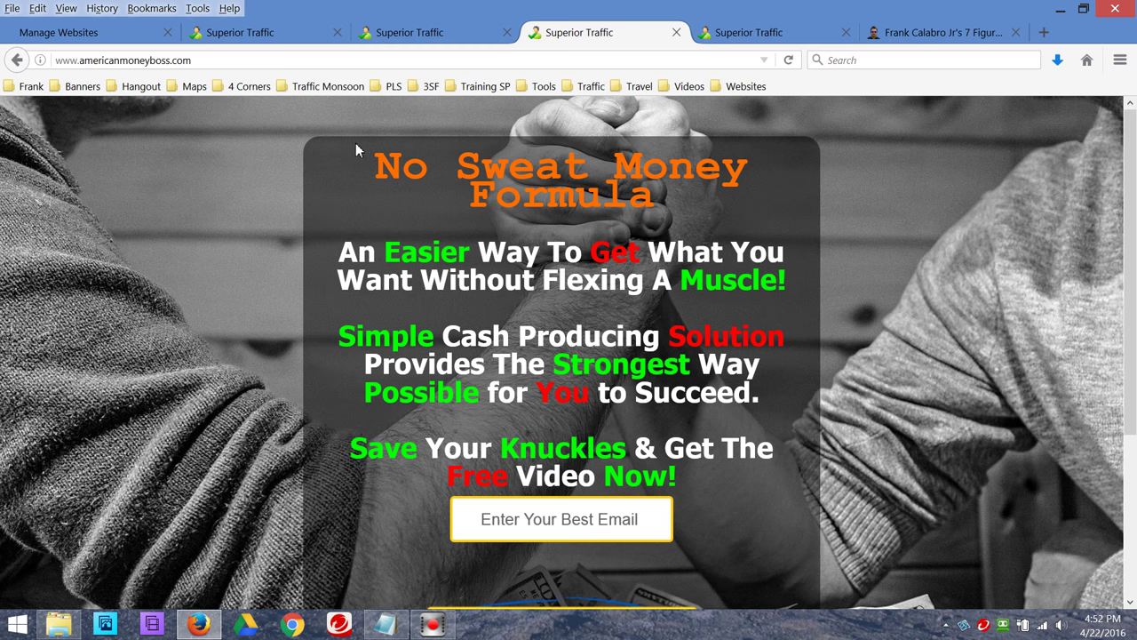
pyautogui.click(342, 88)
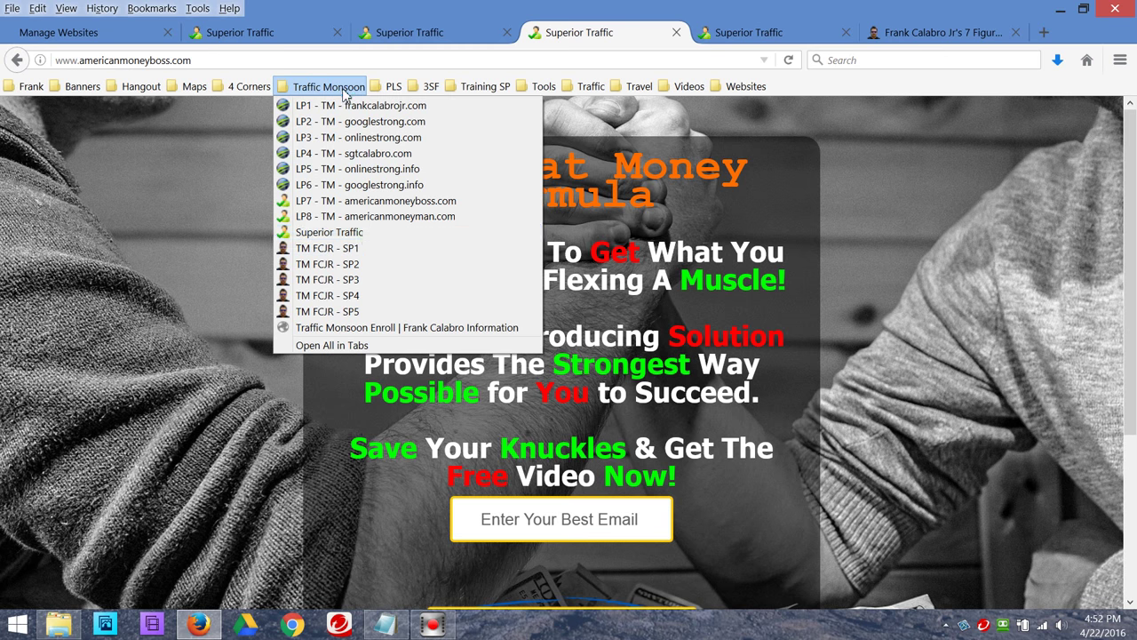
pyautogui.rightClick(358, 236)
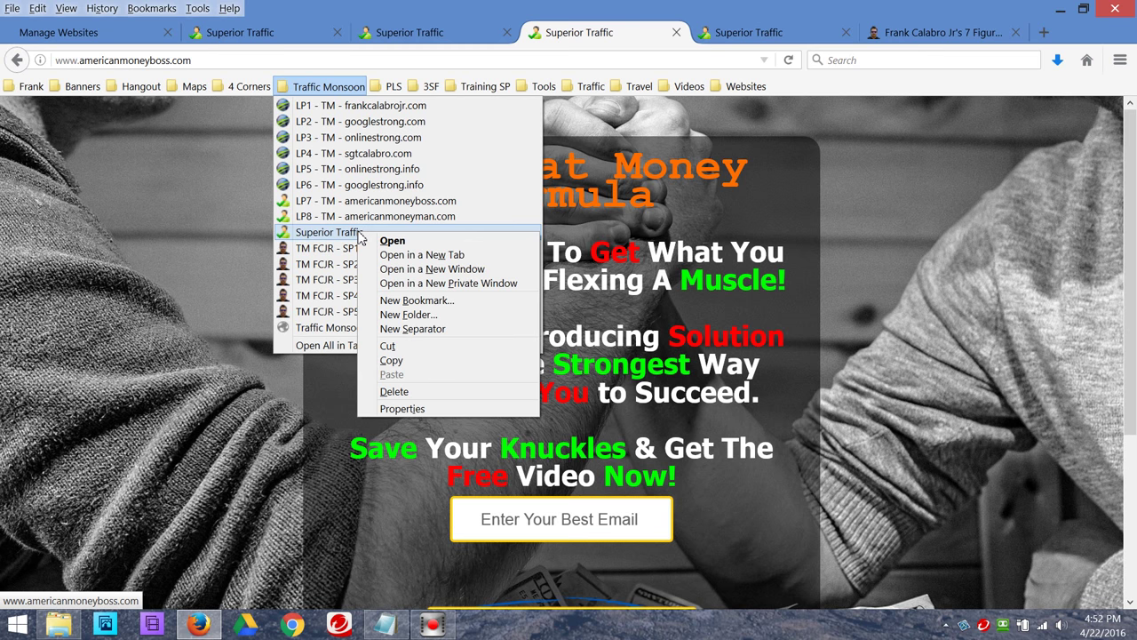
pyautogui.click(405, 394)
pyautogui.click(140, 269)
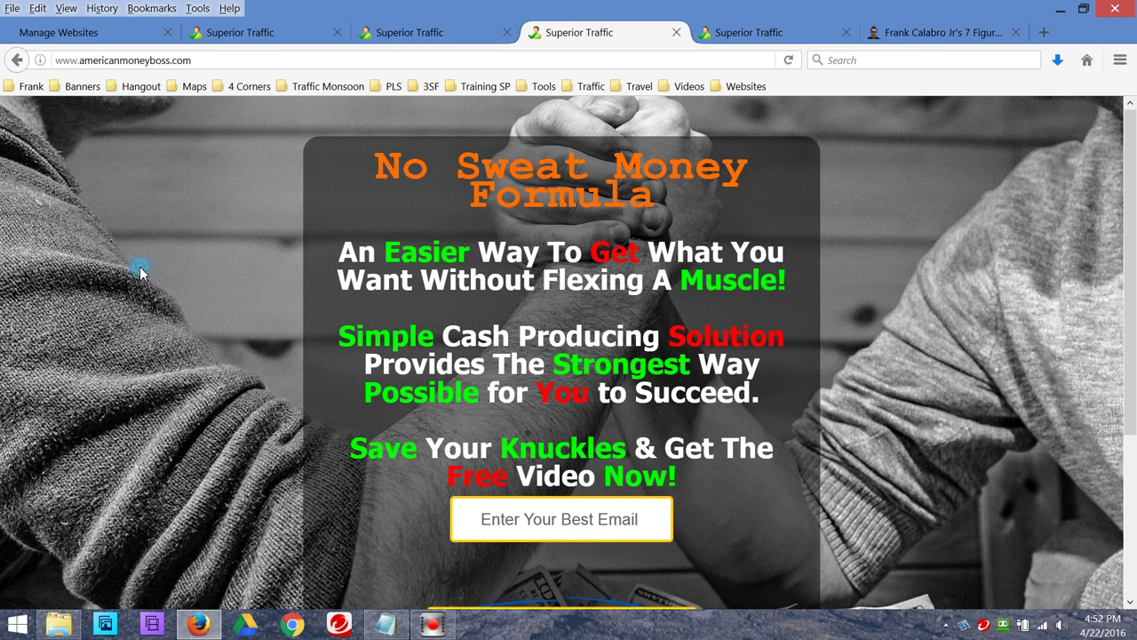
# - Bookmark the open besthustler.com page in the Traffic Monsoon folder, directly below LP8
pyautogui.click(427, 32)
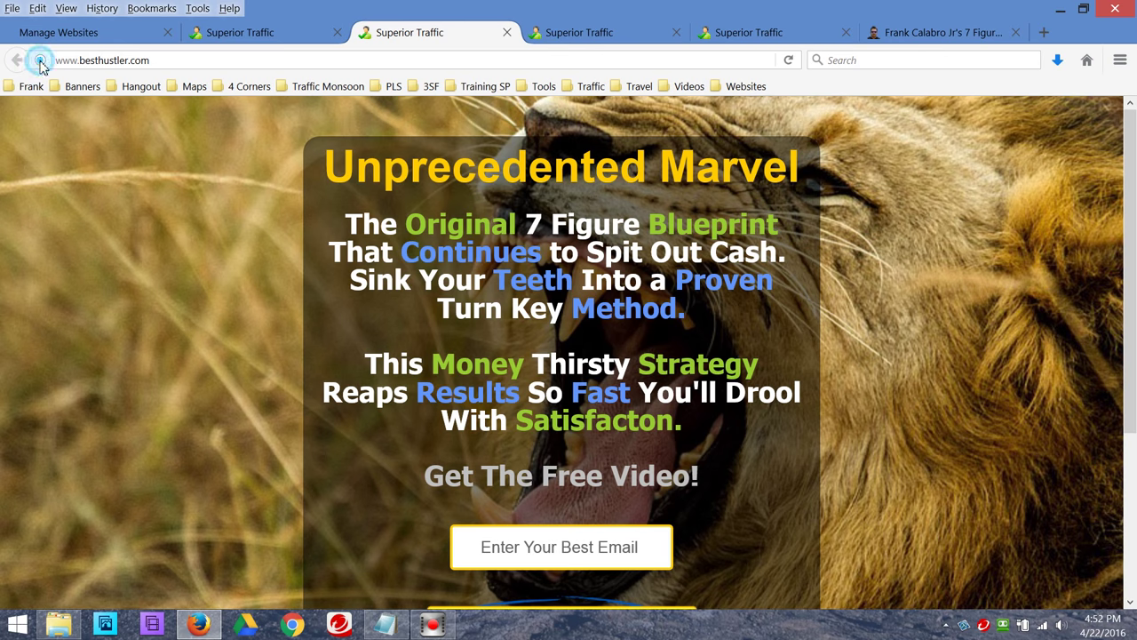
pyautogui.click(312, 89)
pyautogui.moveTo(312, 91); pyautogui.dragTo(338, 238)
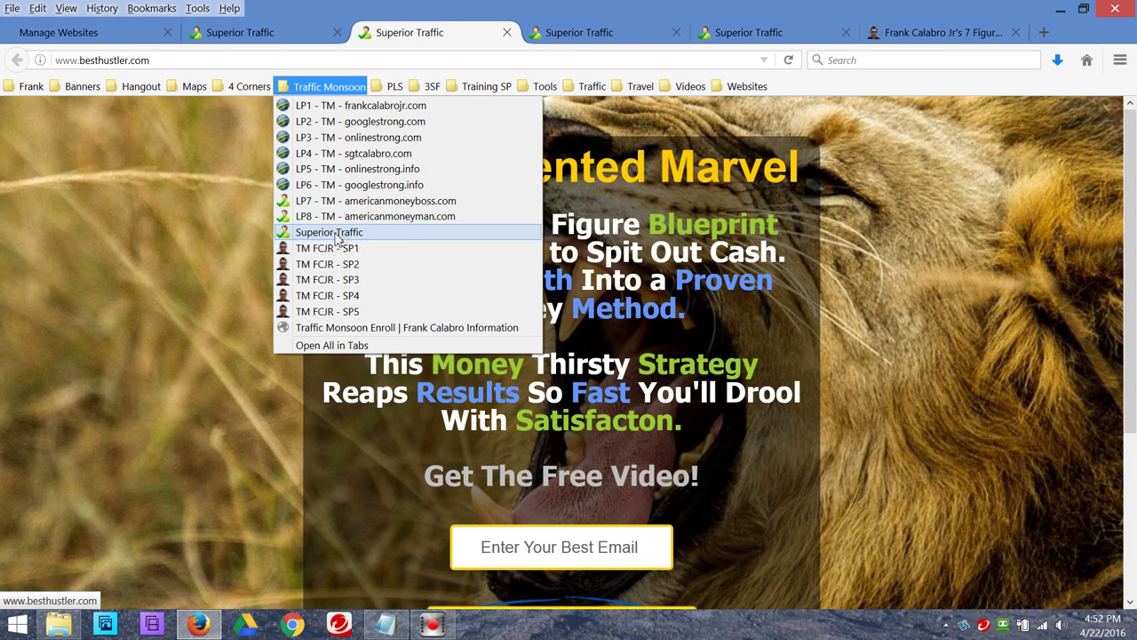
pyautogui.rightClick(337, 237)
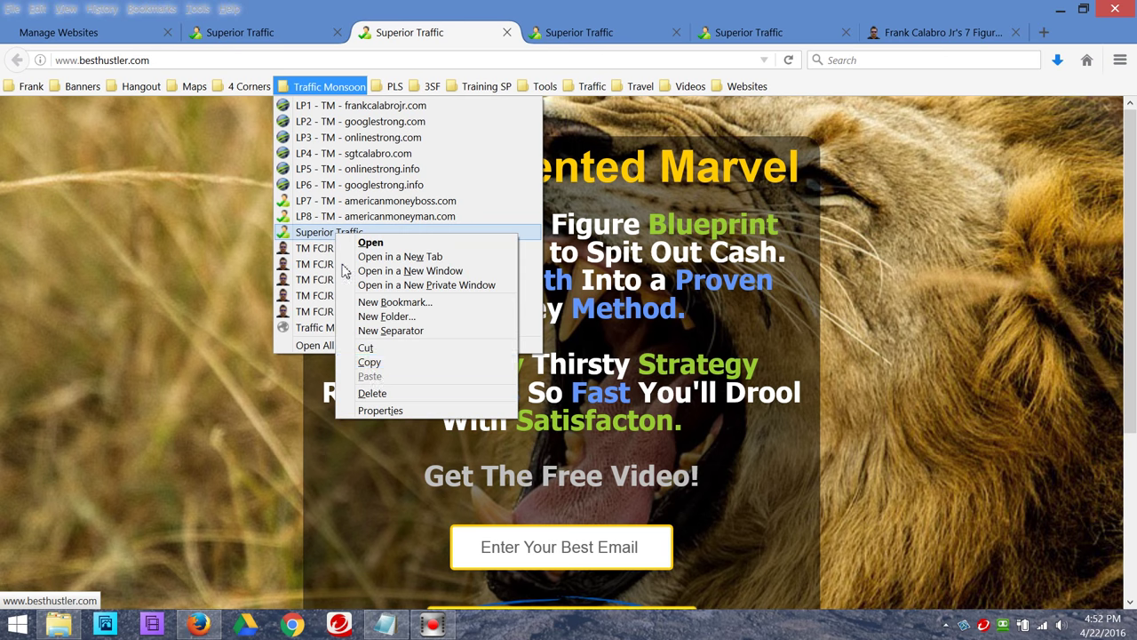
pyautogui.click(382, 410)
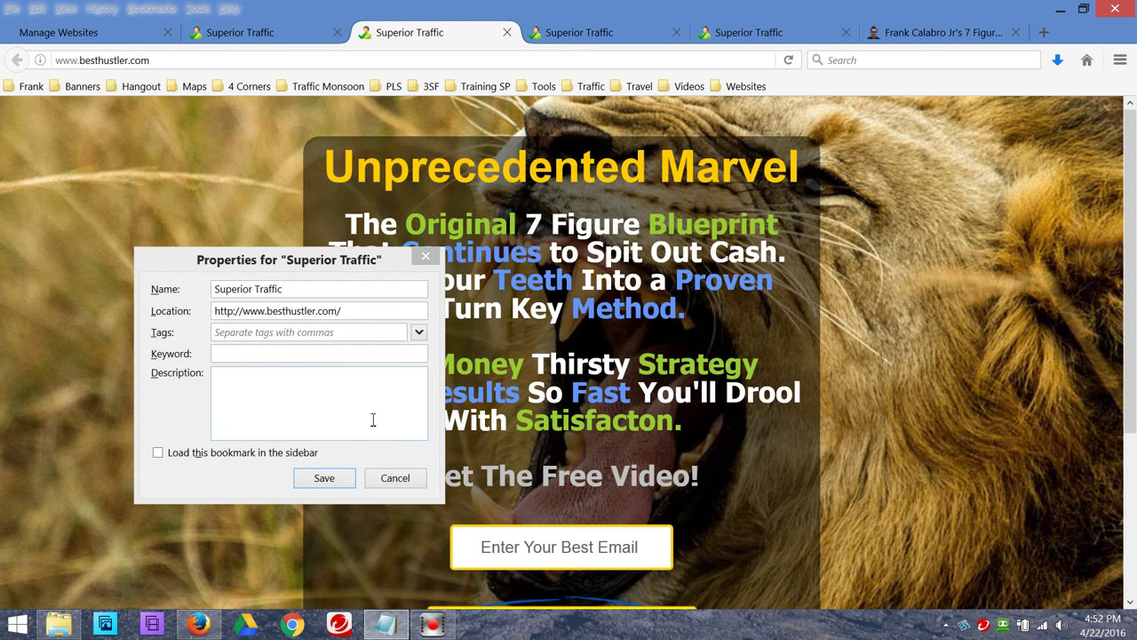
pyautogui.click(361, 293)
pyautogui.press('BackSpace')
pyautogui.press('BackSpace')
pyautogui.press('BackSpace')
pyautogui.press('BackSpace')
pyautogui.press('BackSpace')
pyautogui.press('BackSpace')
pyautogui.press('BackSpace')
pyautogui.press('BackSpace')
pyautogui.press('BackSpace')
pyautogui.press('BackSpace')
pyautogui.press('BackSpace')
pyautogui.press('BackSpace')
pyautogui.press('BackSpace')
pyautogui.press('BackSpace')
pyautogui.press('BackSpace')
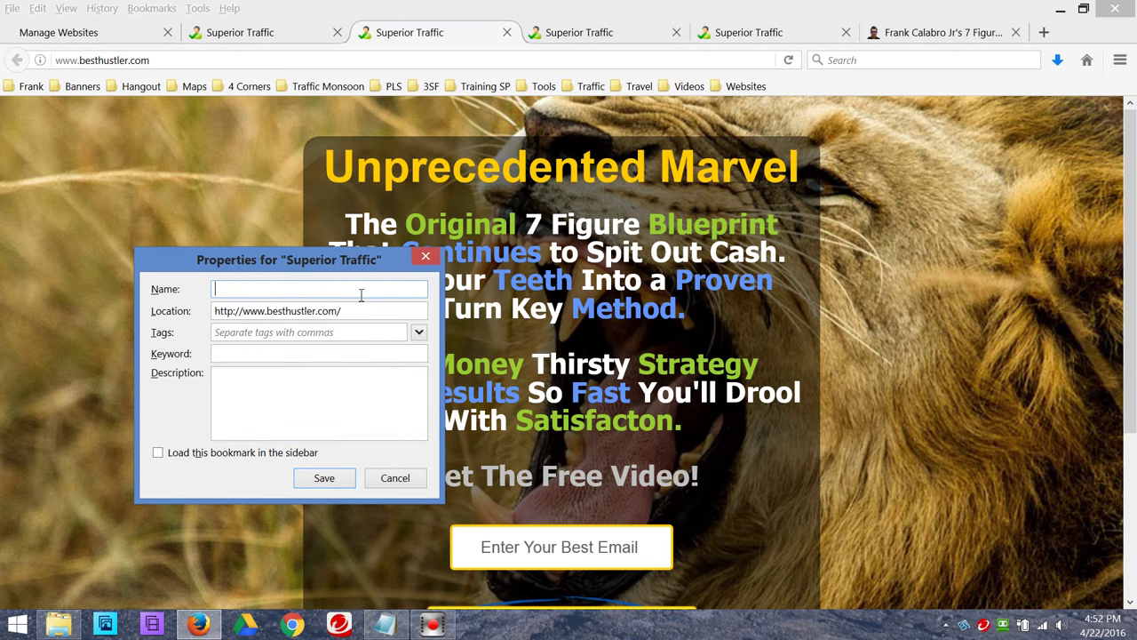
pyautogui.write('LP')
pyautogui.write('M')
pyautogui.moveTo(245, 315); pyautogui.dragTo(338, 315)
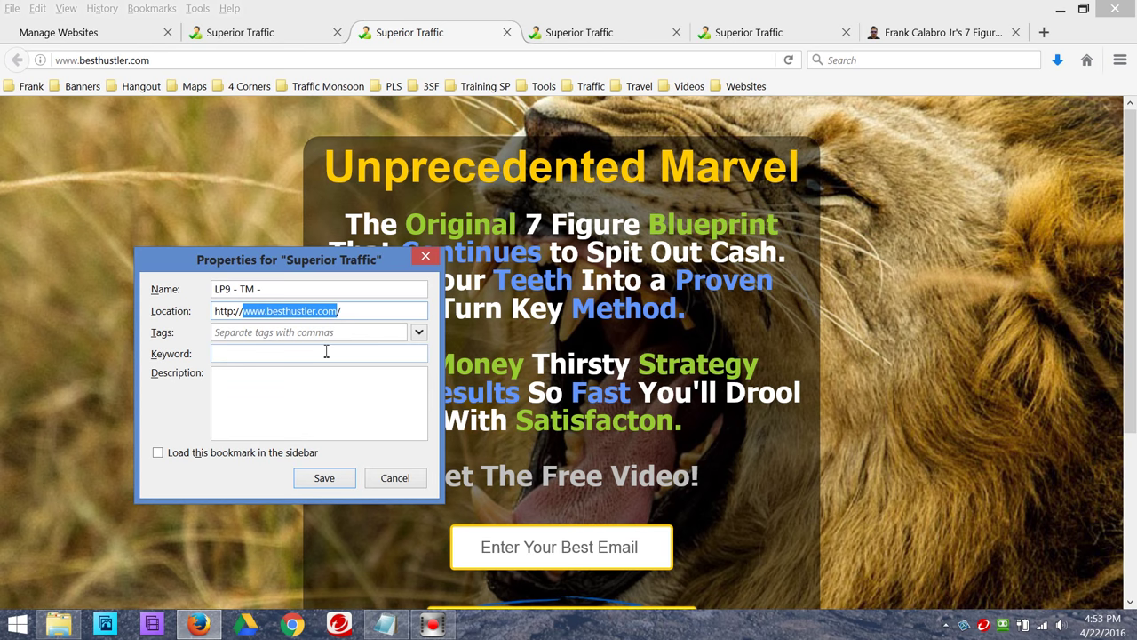
pyautogui.click(296, 289)
pyautogui.hotkey('ctrl', 'v')
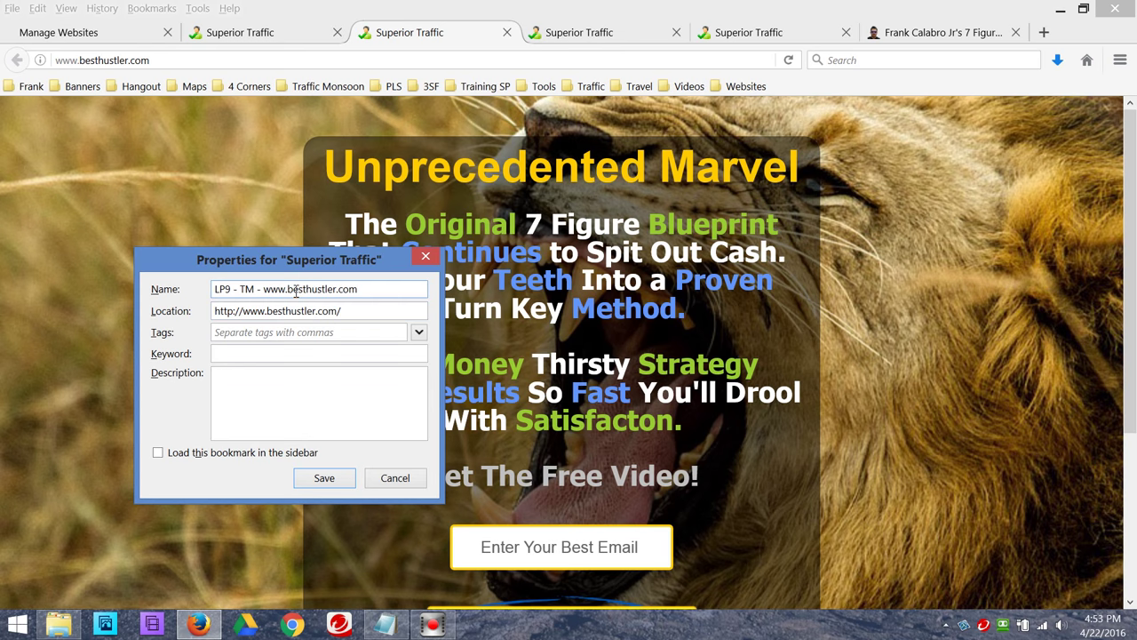
pyautogui.click(326, 477)
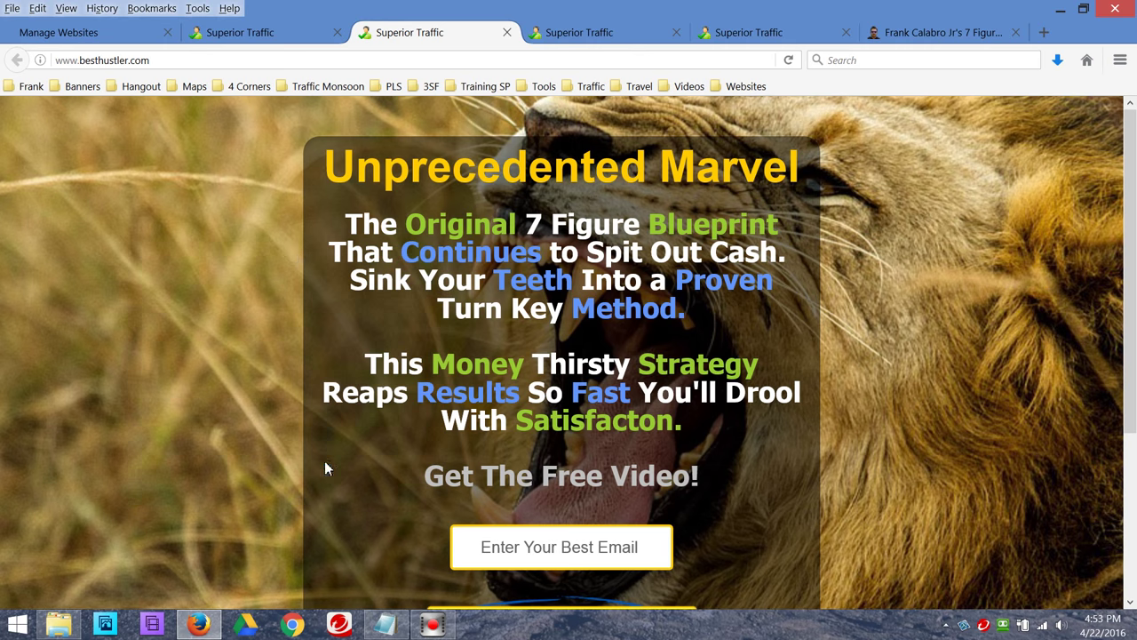
pyautogui.click(303, 89)
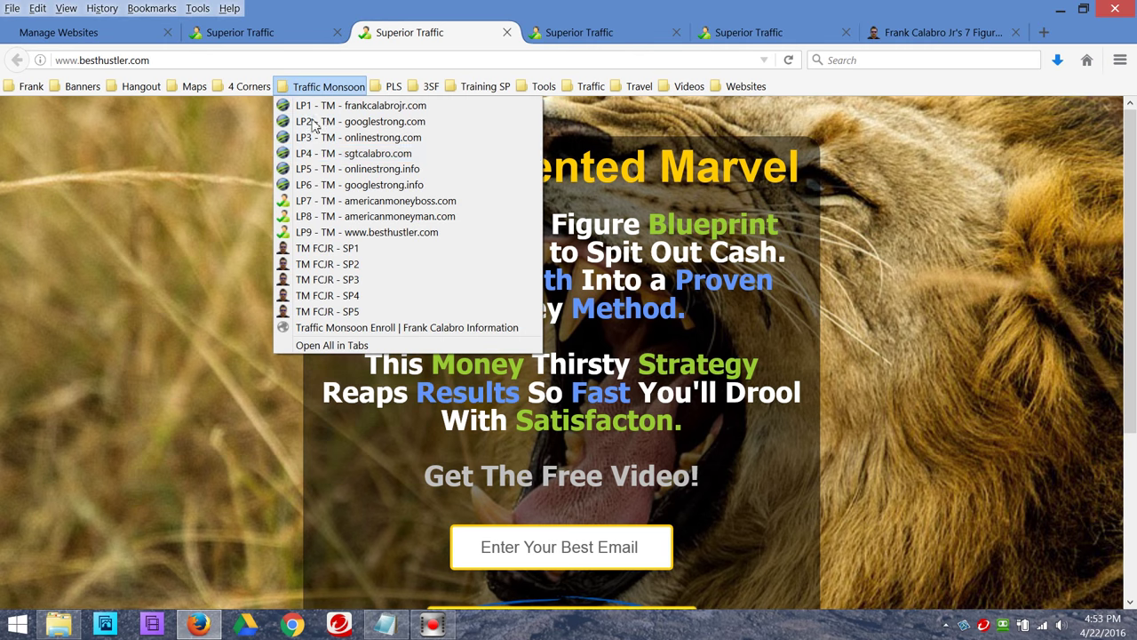
pyautogui.click(344, 232)
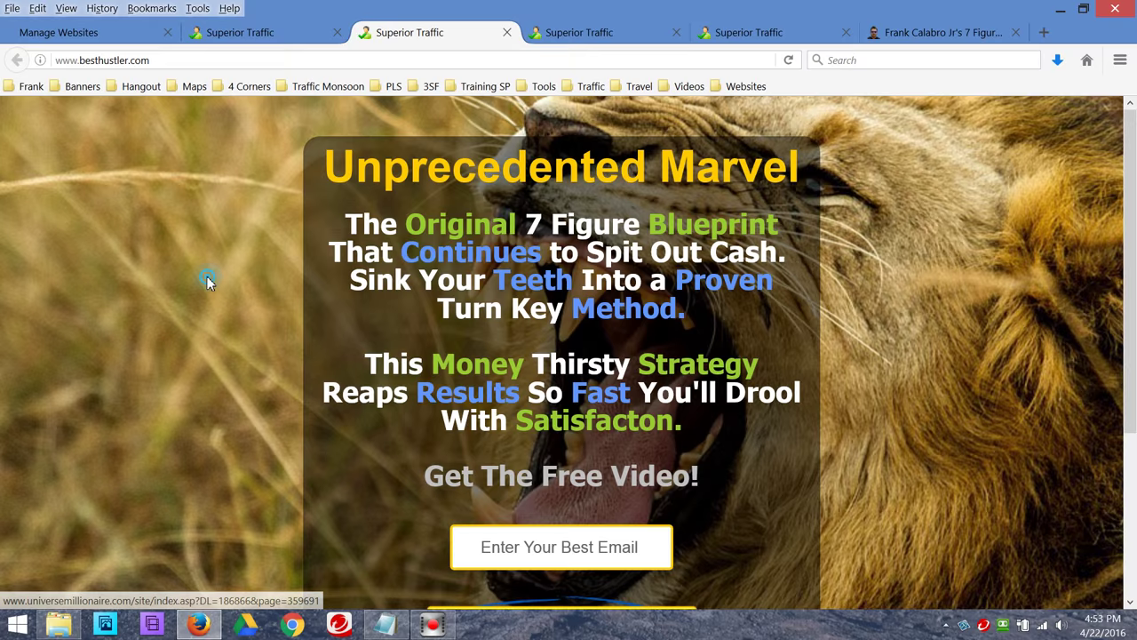
# - Bookmark the open bossaddiction.com page in the Traffic Monsoon folder, directly below LP9
pyautogui.click(275, 33)
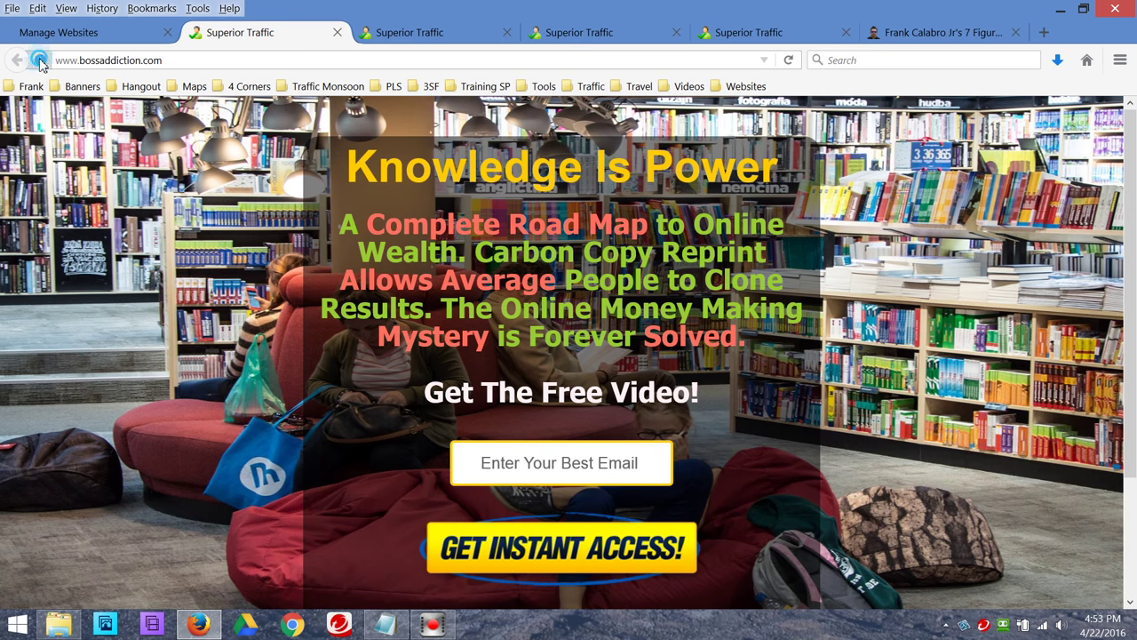
pyautogui.click(324, 86)
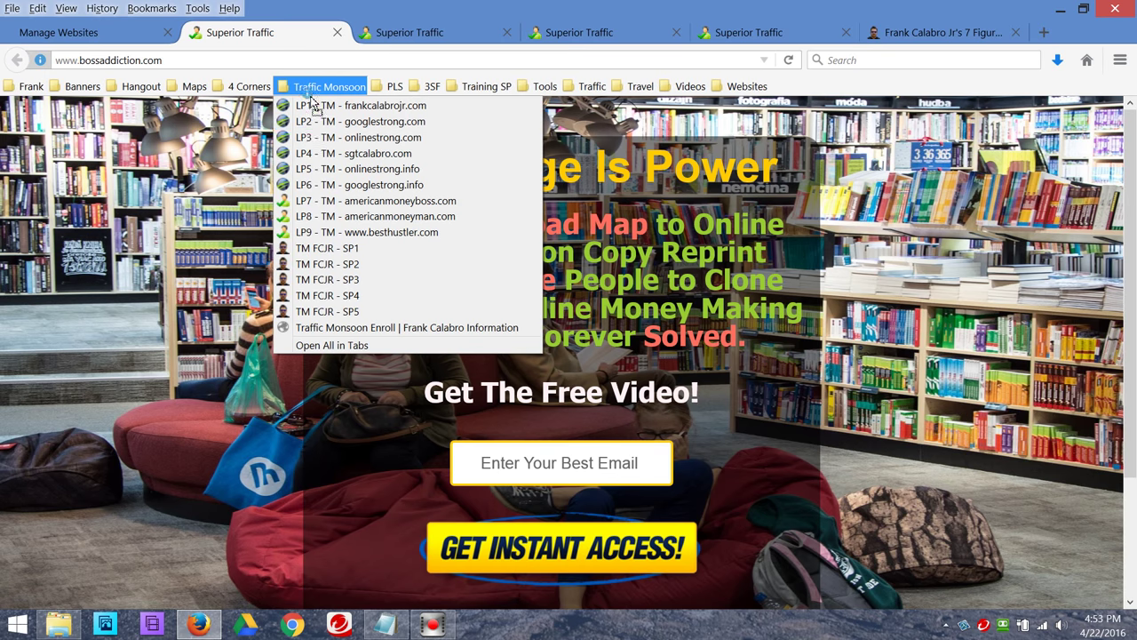
pyautogui.moveTo(325, 242); pyautogui.dragTo(323, 245)
pyautogui.rightClick(329, 251)
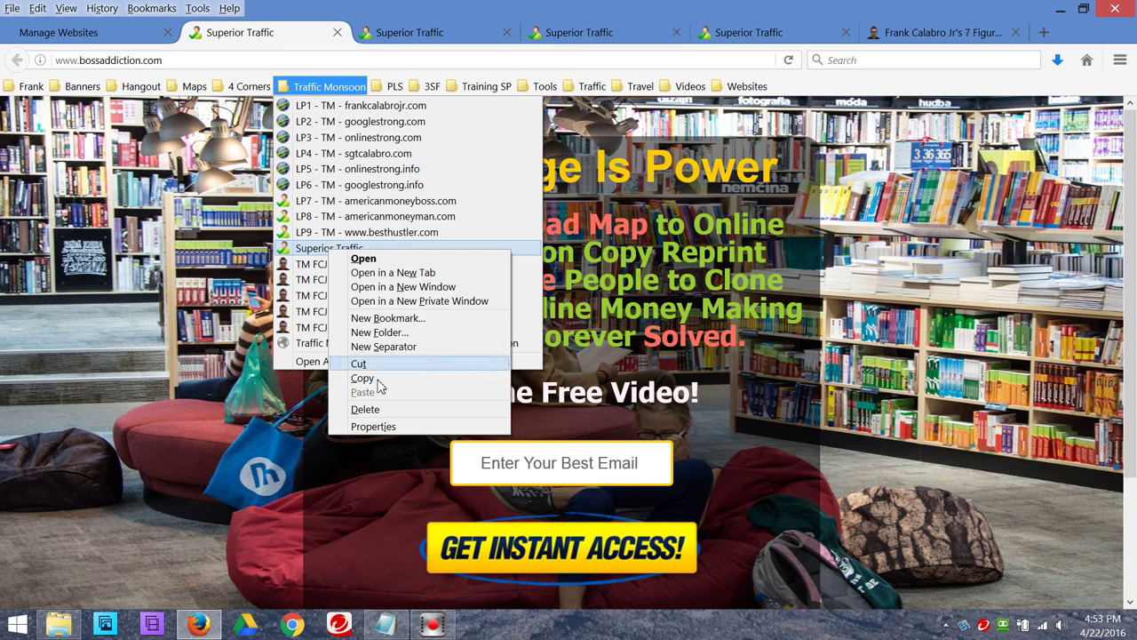
pyautogui.click(374, 426)
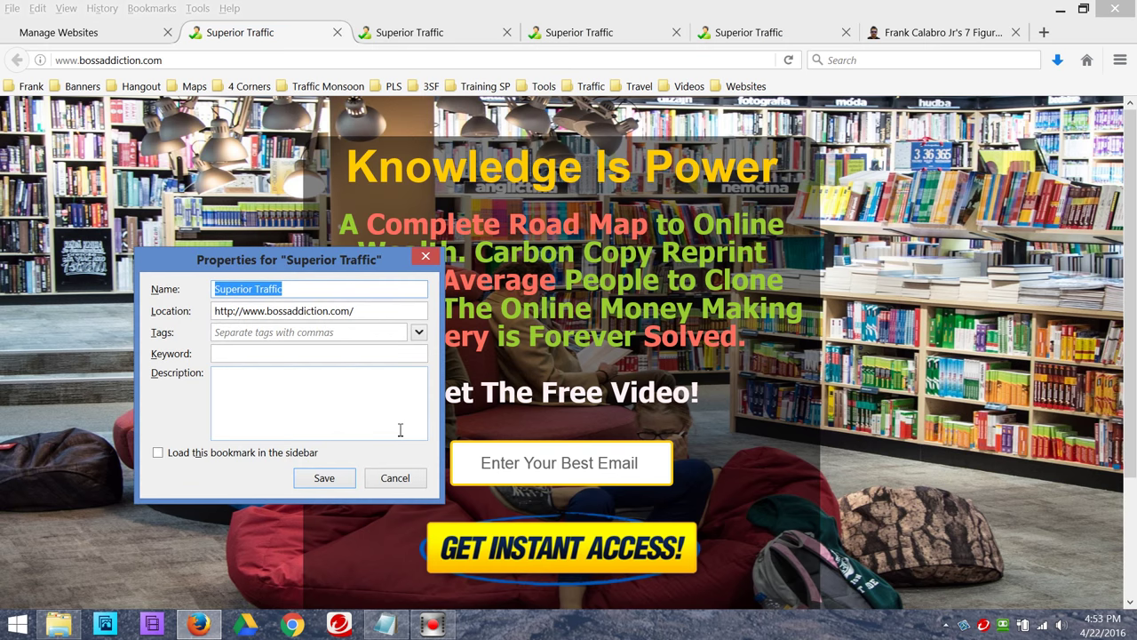
pyautogui.press('BackSpace')
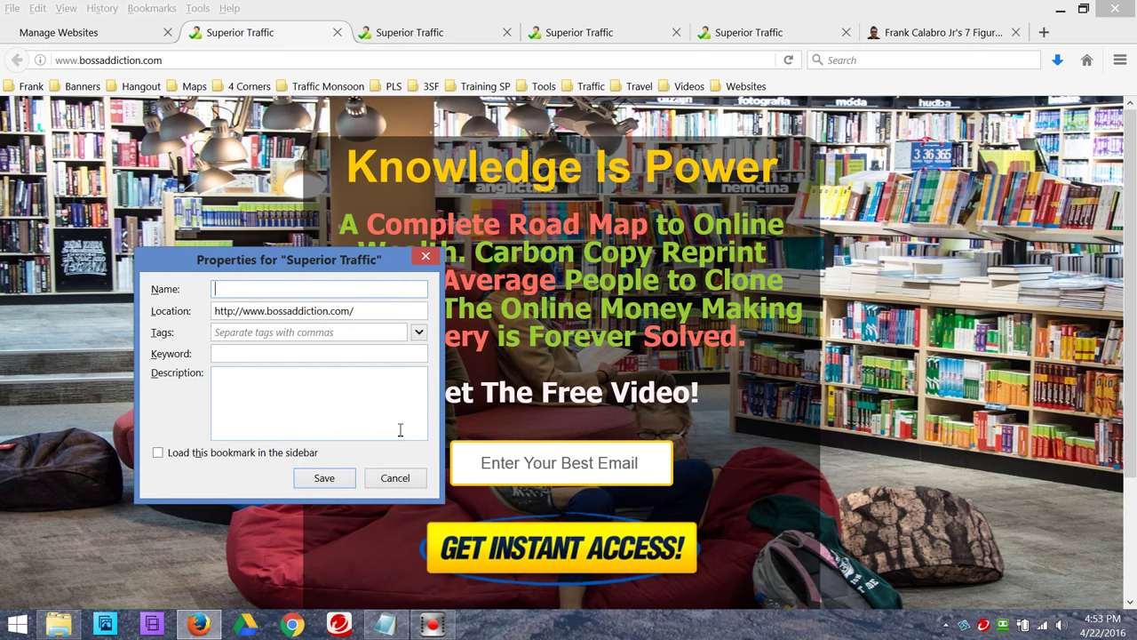
pyautogui.write('LP10 - TM -')
pyautogui.moveTo(242, 311); pyautogui.dragTo(354, 311)
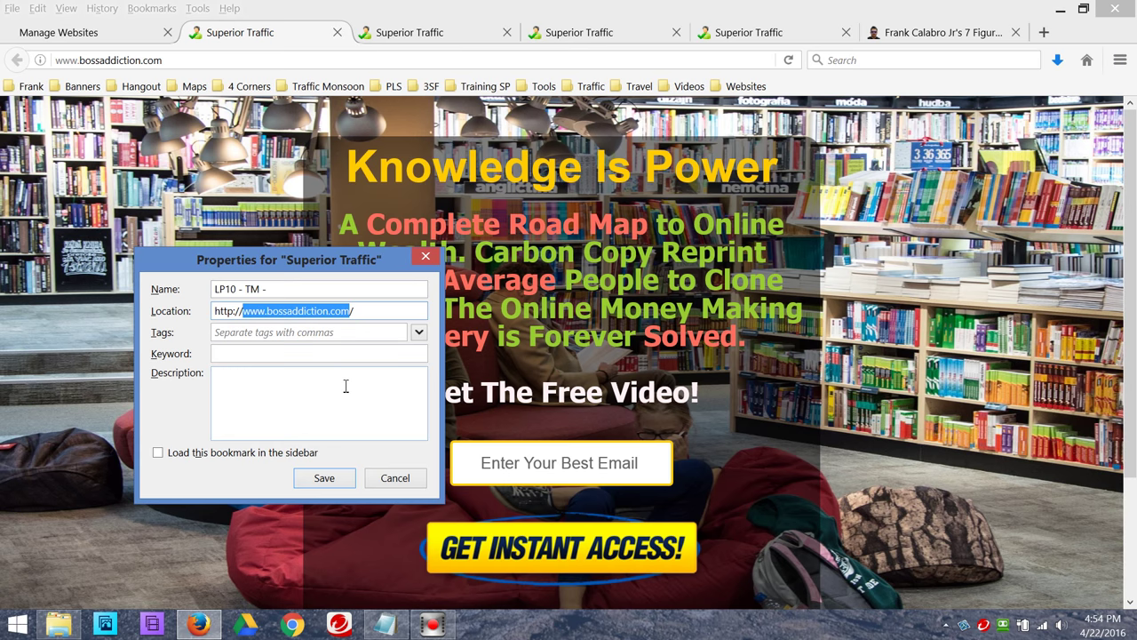
pyautogui.click(293, 290)
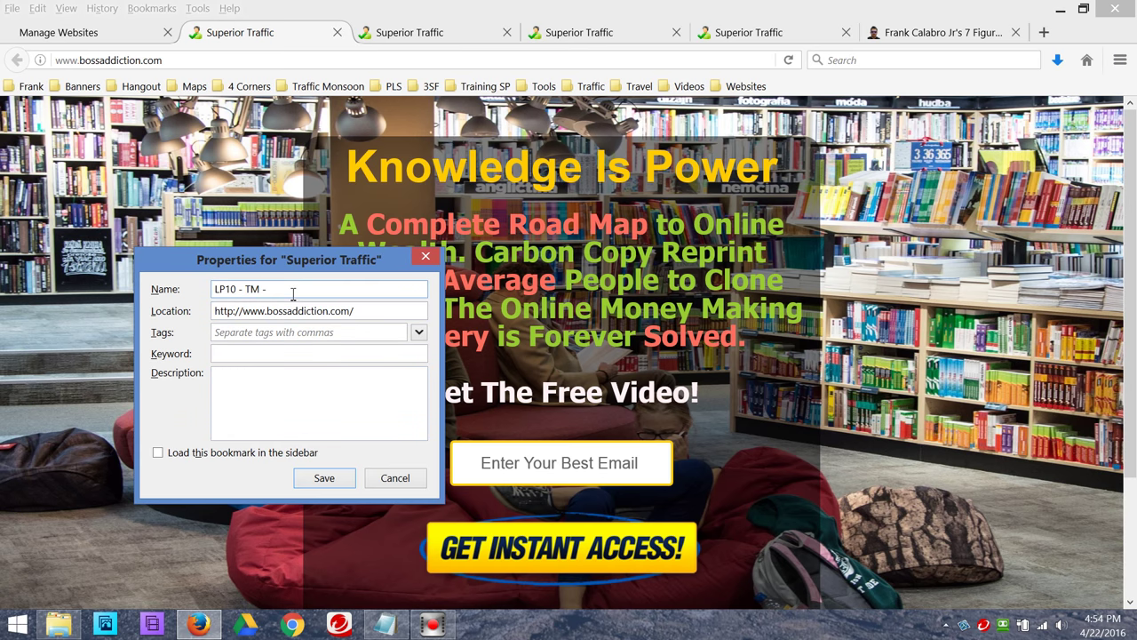
pyautogui.hotkey('ctrl', 'v')
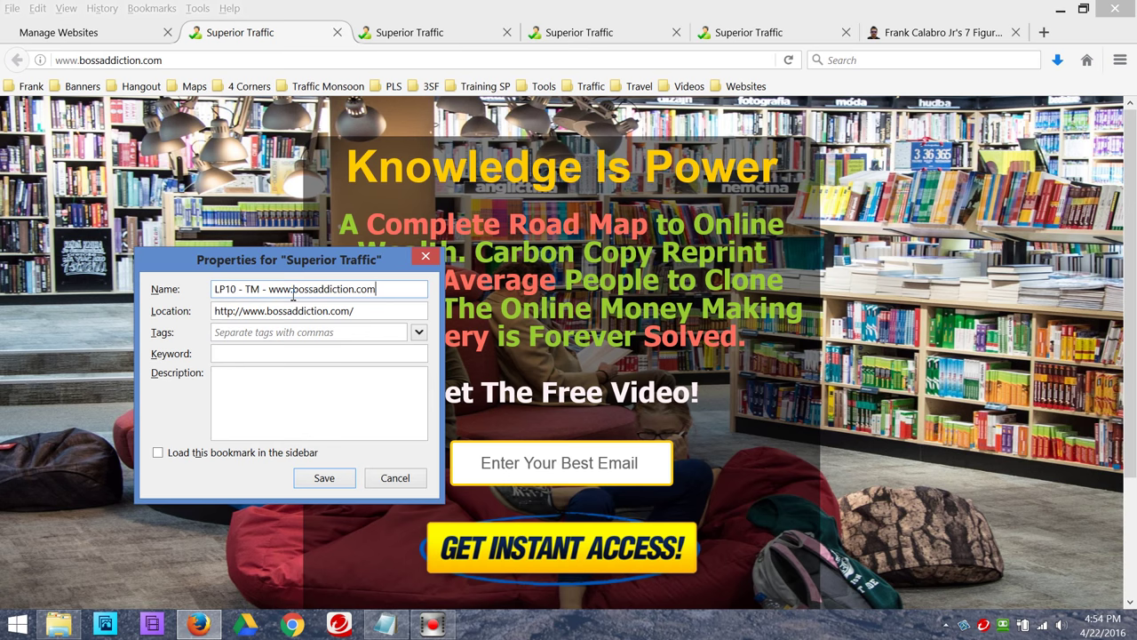
pyautogui.click(328, 485)
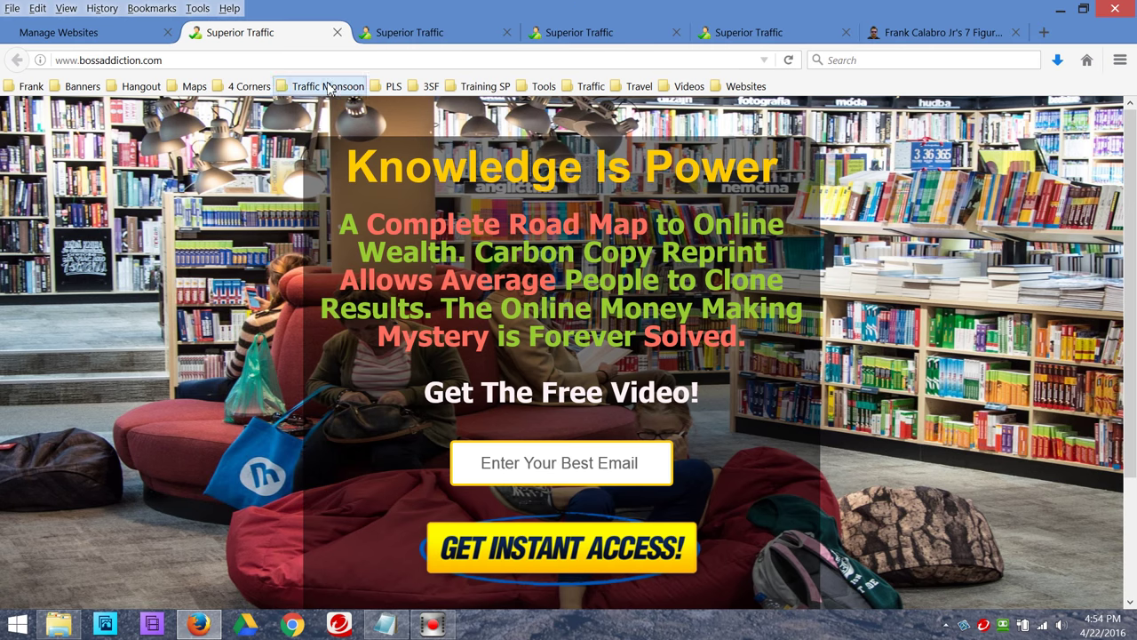
# - Go through the four open Superior Traffic landing pages one after another, from americanmoneyboss.com back to bossaddiction.com
pyautogui.click(775, 36)
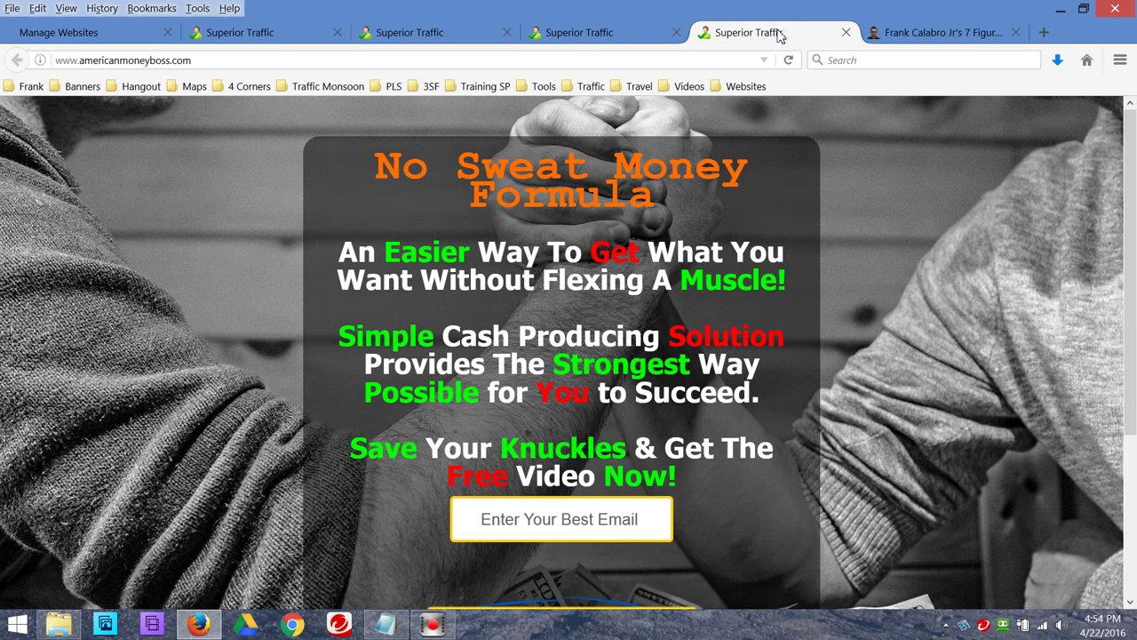
pyautogui.click(602, 42)
pyautogui.click(466, 40)
pyautogui.click(275, 36)
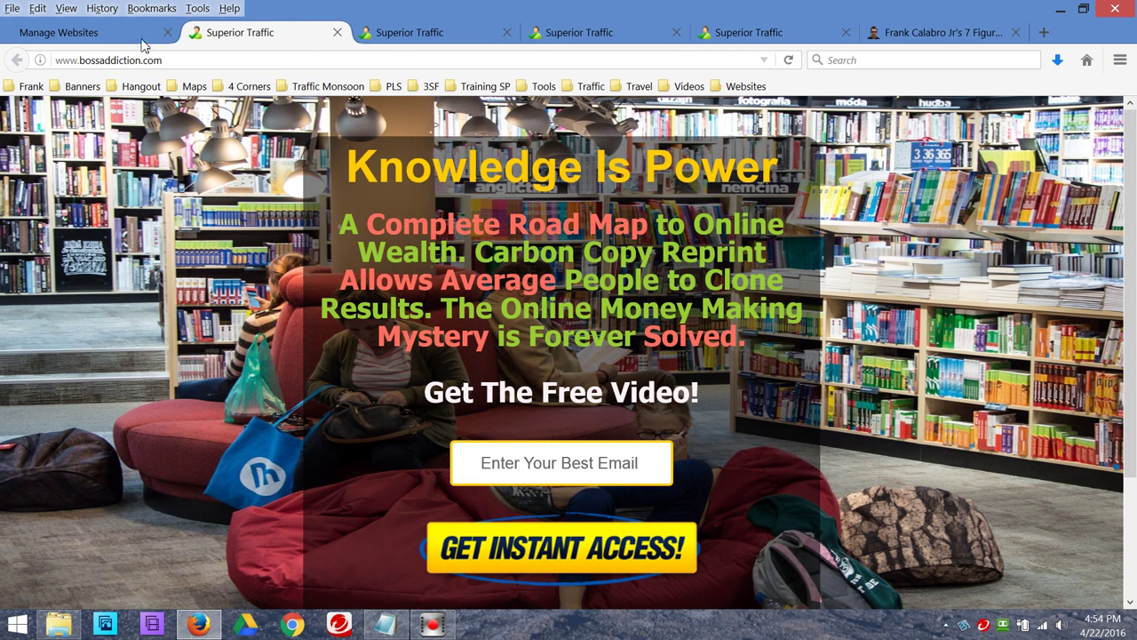
# - Open the Traffic Monsoon Enroll bookmark and examine the registration form from the personal information down to the security questions
pyautogui.click(316, 89)
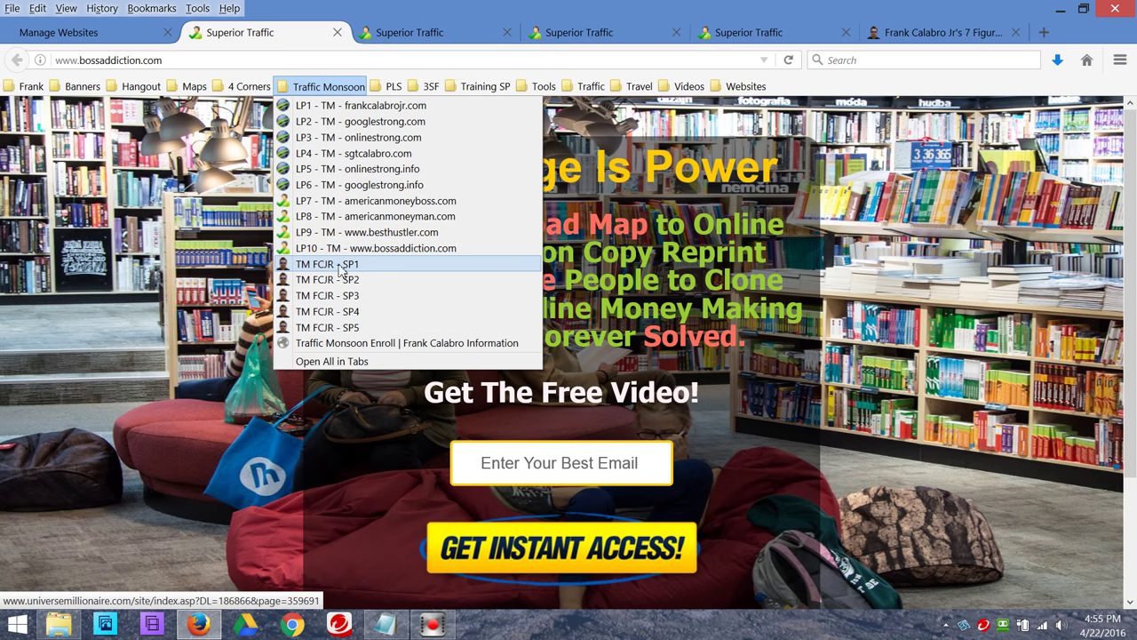
pyautogui.click(361, 344)
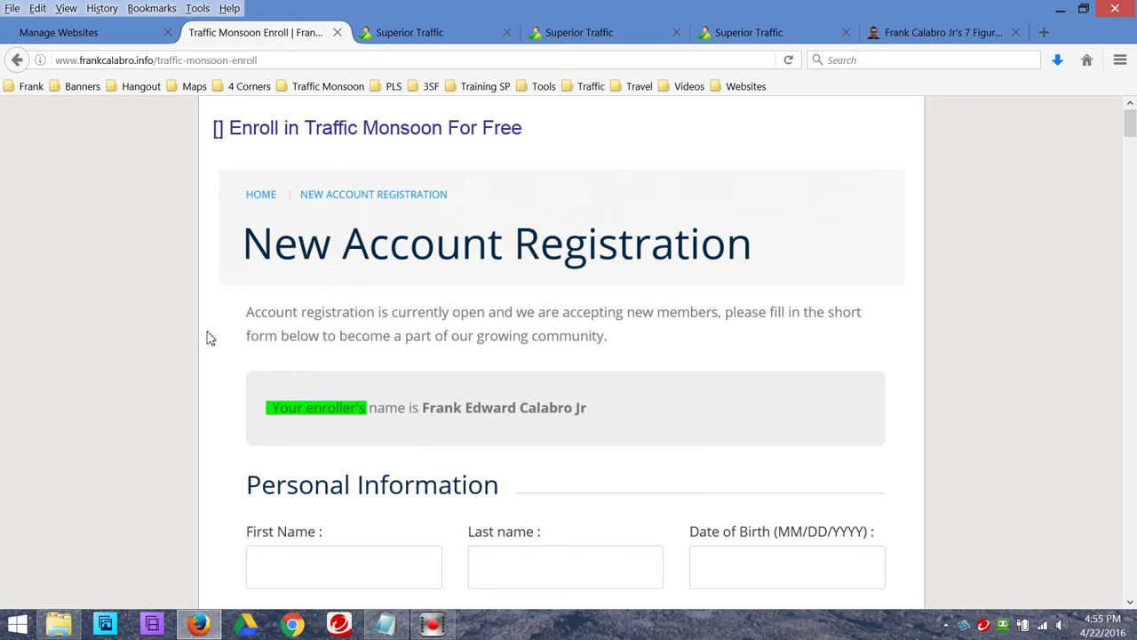
pyautogui.scroll(-2, 210, 338)
pyautogui.scroll(2, 208, 334)
pyautogui.scroll(-2, 203, 334)
pyautogui.scroll(-5, 204, 333)
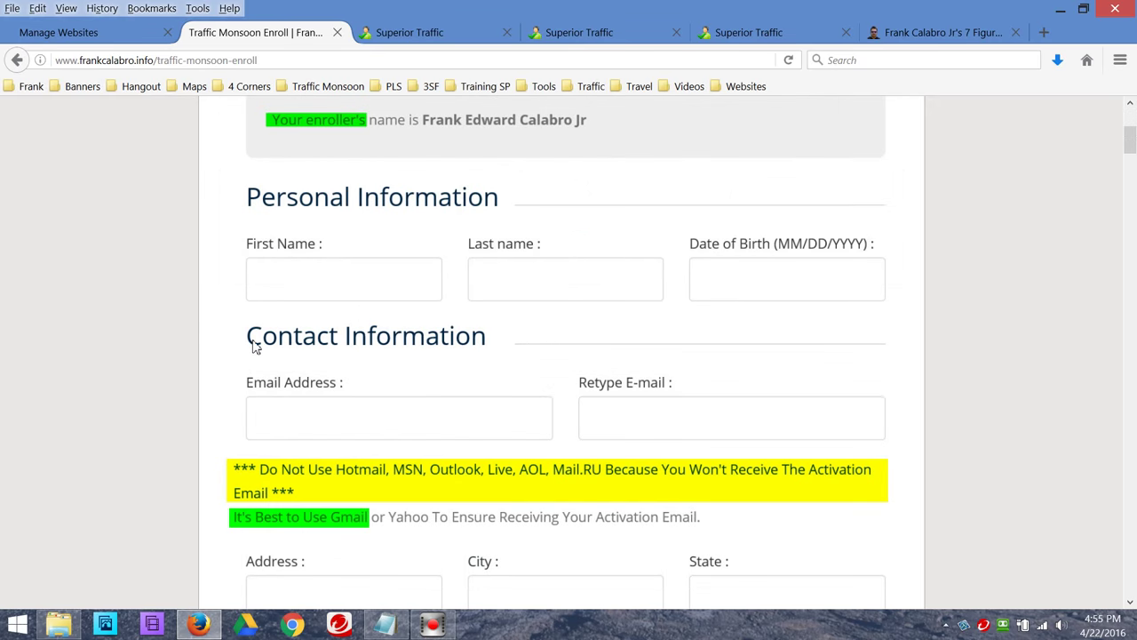
pyautogui.scroll(-2, 267, 350)
pyautogui.scroll(8, 257, 343)
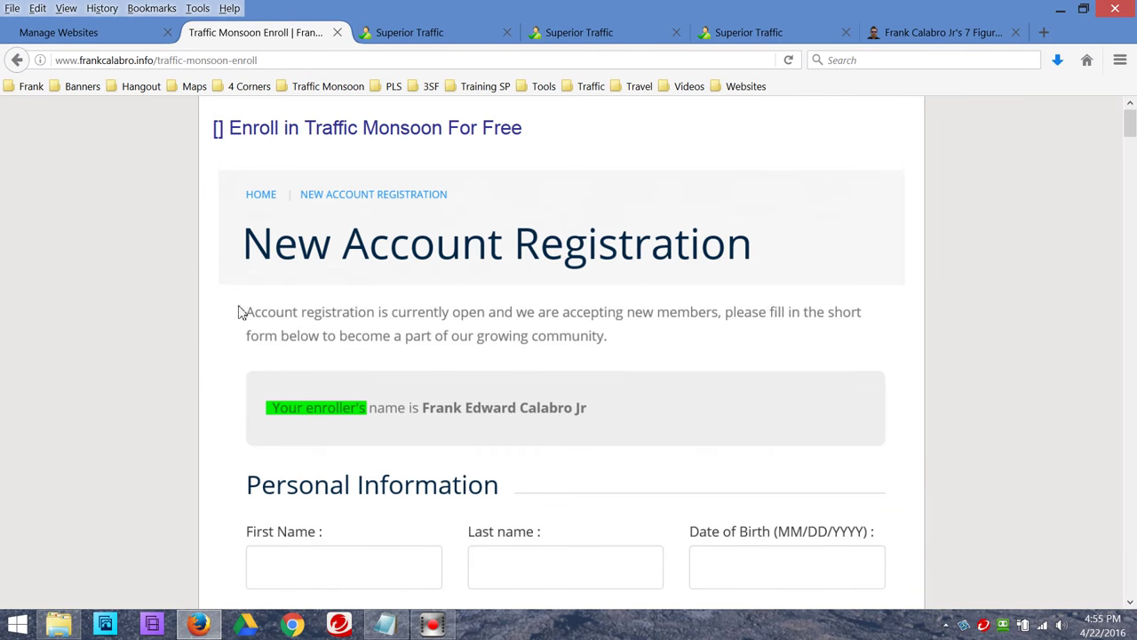
pyautogui.scroll(-6, 208, 315)
pyautogui.scroll(6, 167, 327)
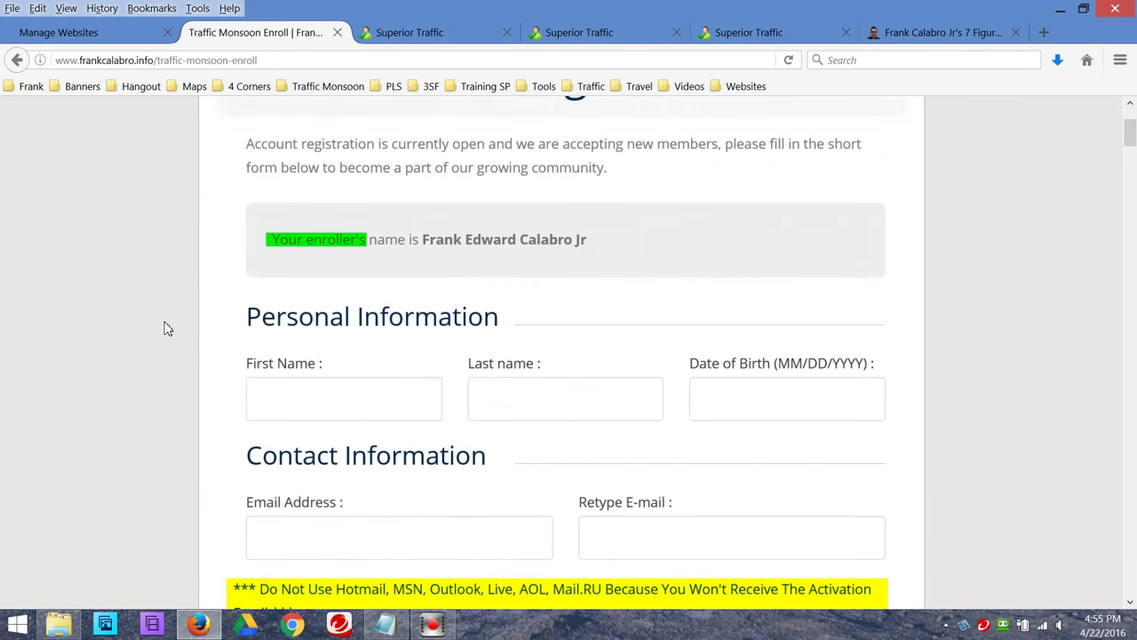
pyautogui.scroll(-20, 172, 333)
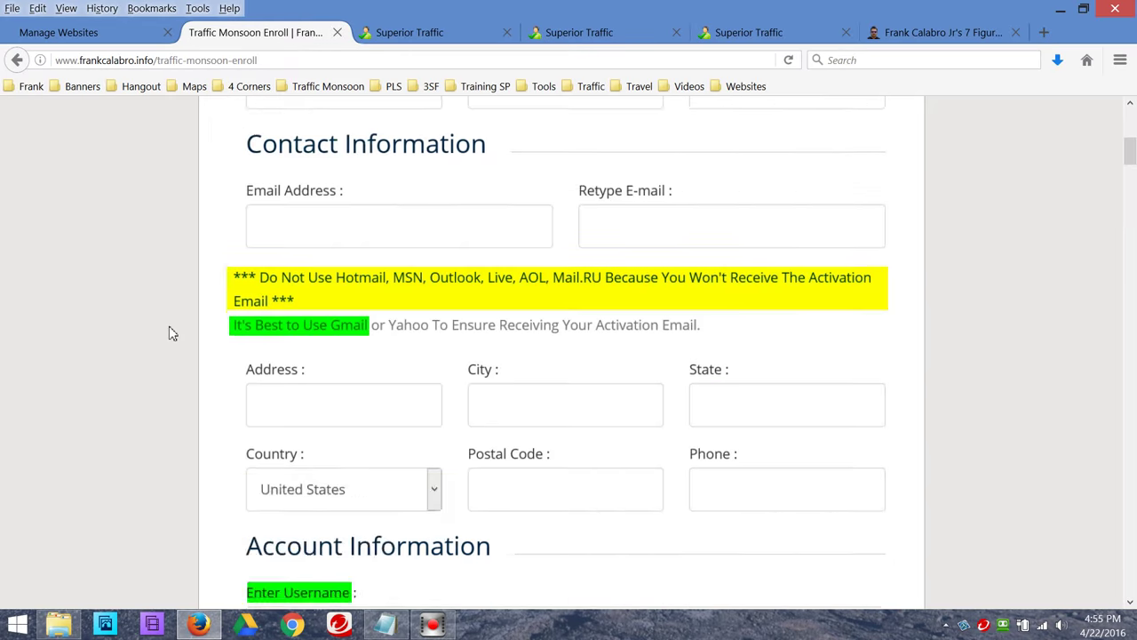
pyautogui.scroll(-1, 172, 334)
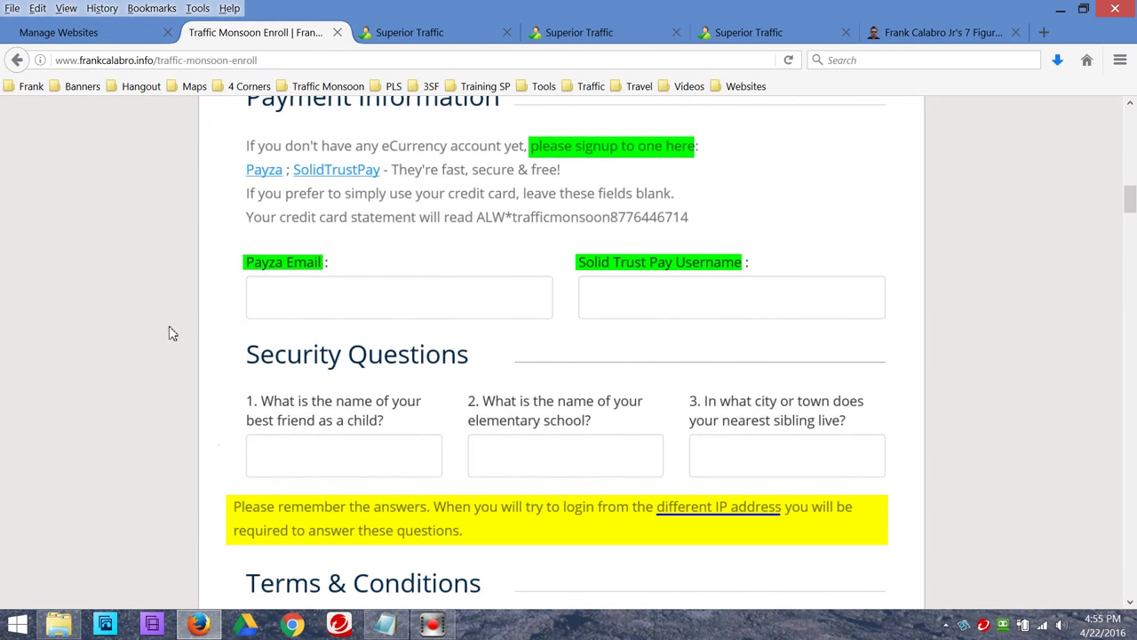
pyautogui.scroll(20, 172, 334)
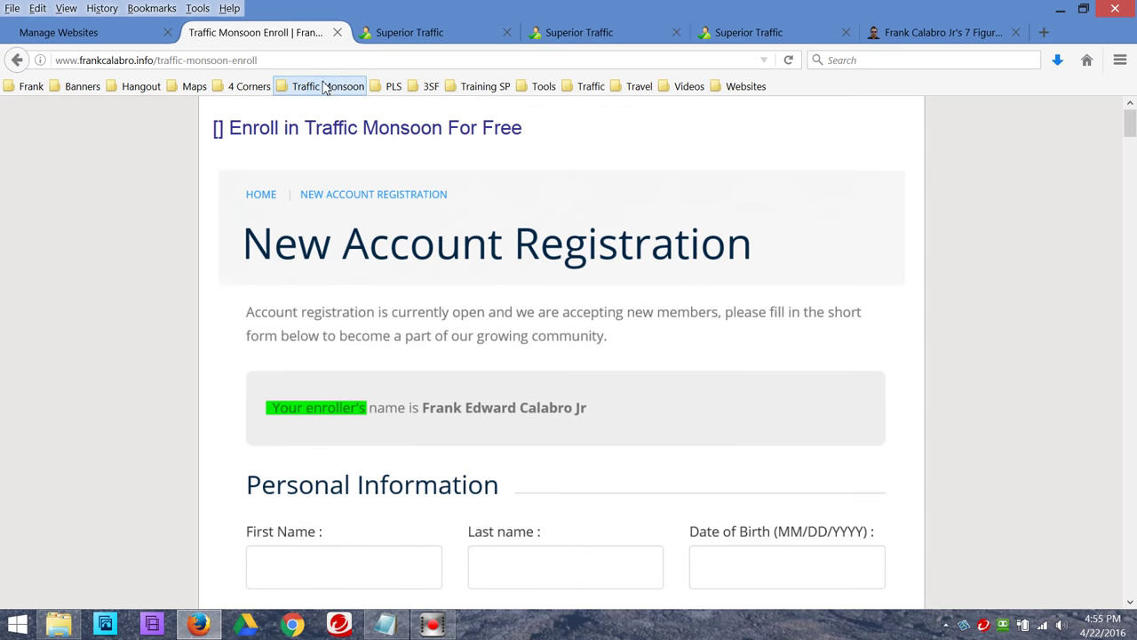
# - Look through the bookmarks stored in the Traffic Monsoon, PLS and 4 Corners folders, returning to the Traffic Monsoon folder
pyautogui.click(326, 87)
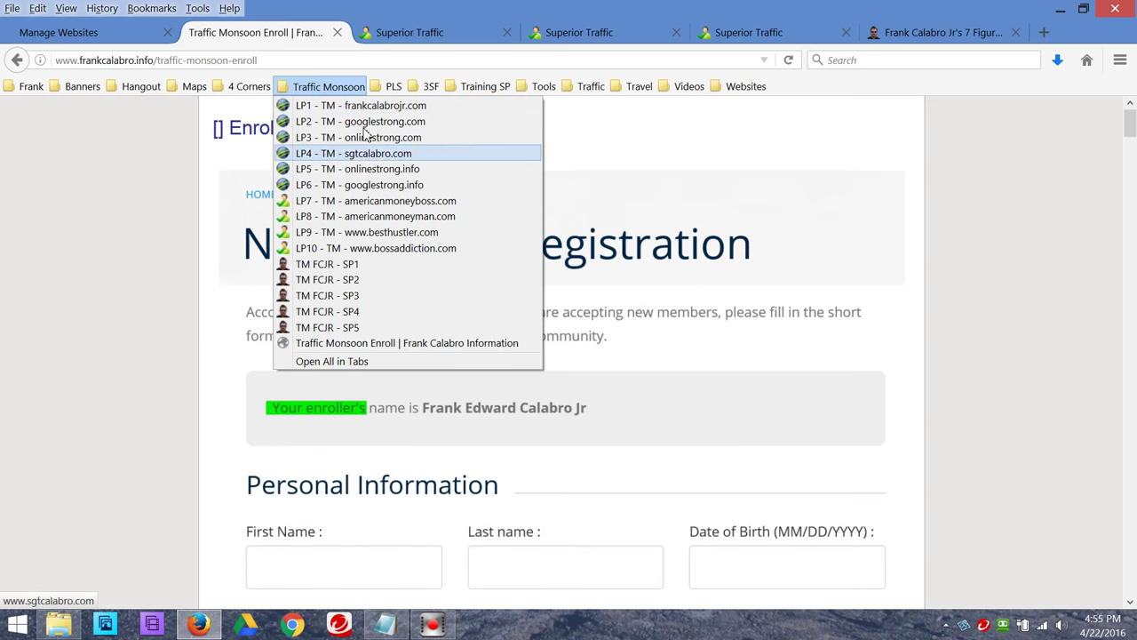
pyautogui.moveTo(392, 87)
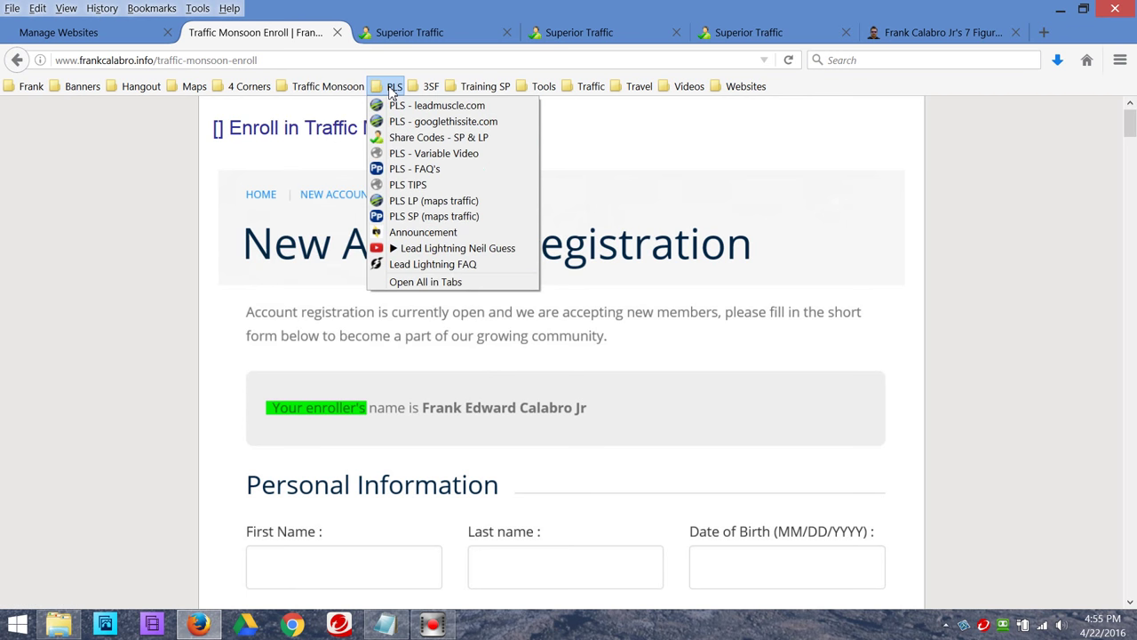
pyautogui.press('Escape')
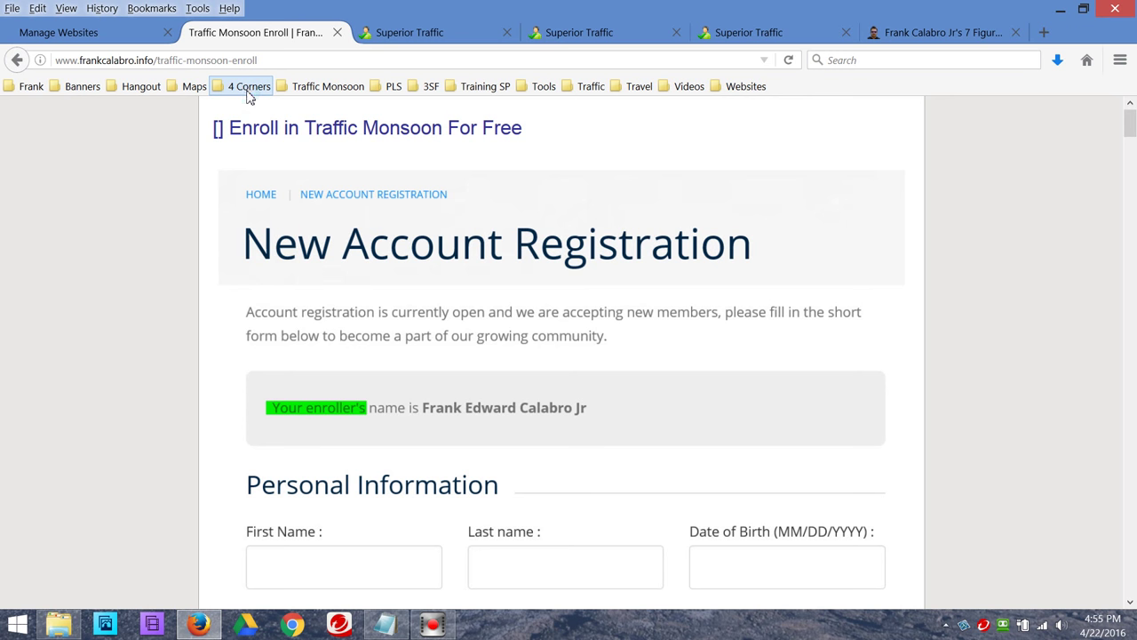
pyautogui.click(249, 86)
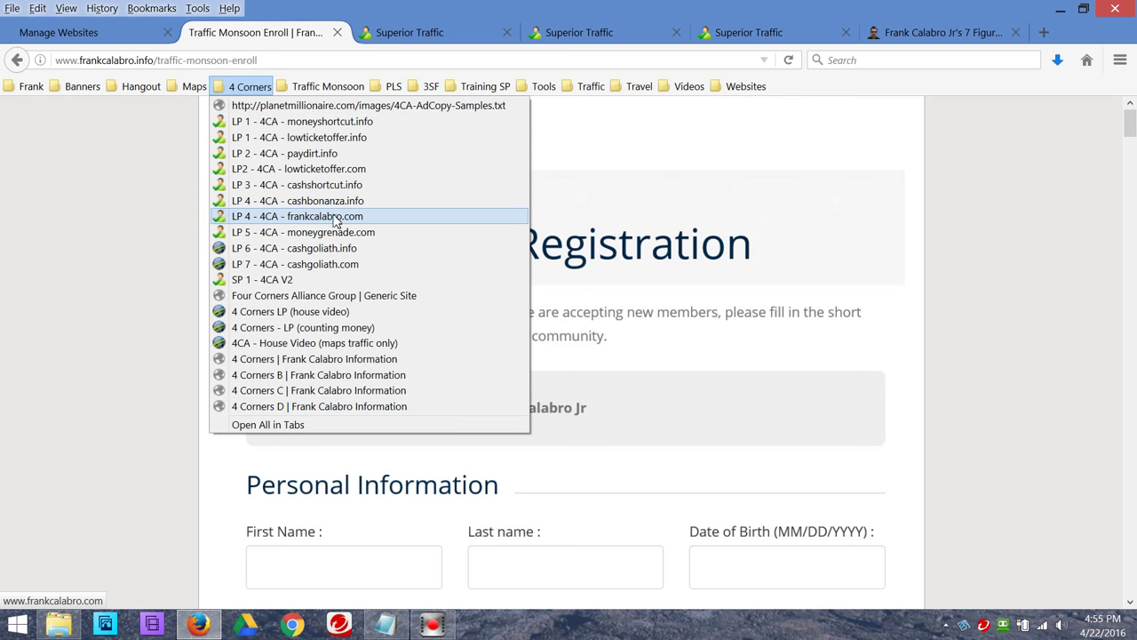
pyautogui.click(990, 234)
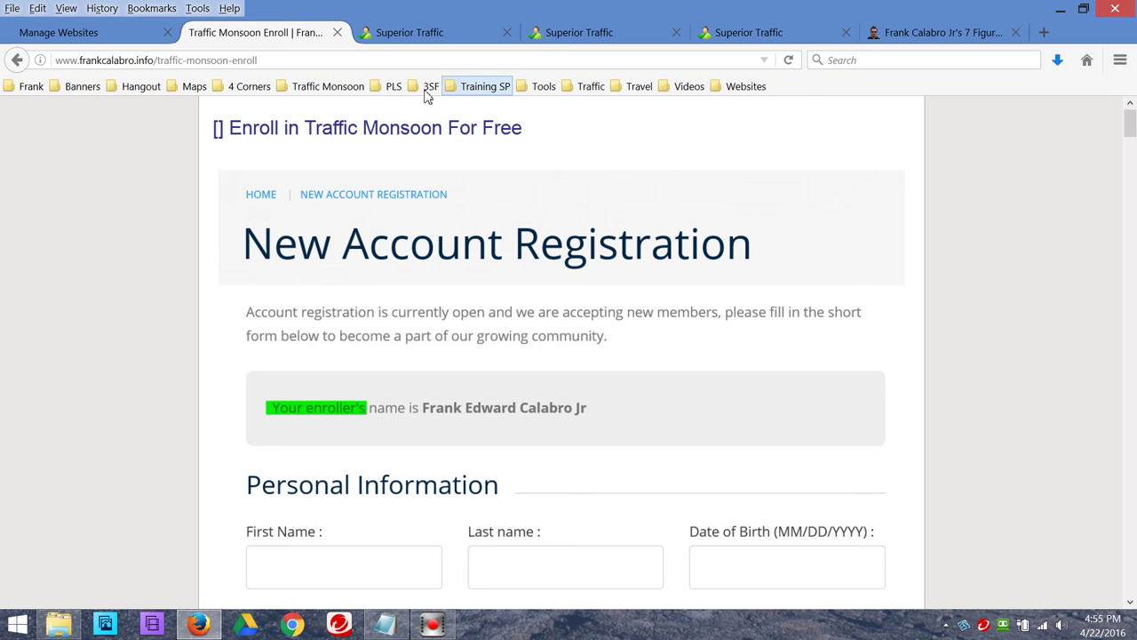
pyautogui.click(321, 89)
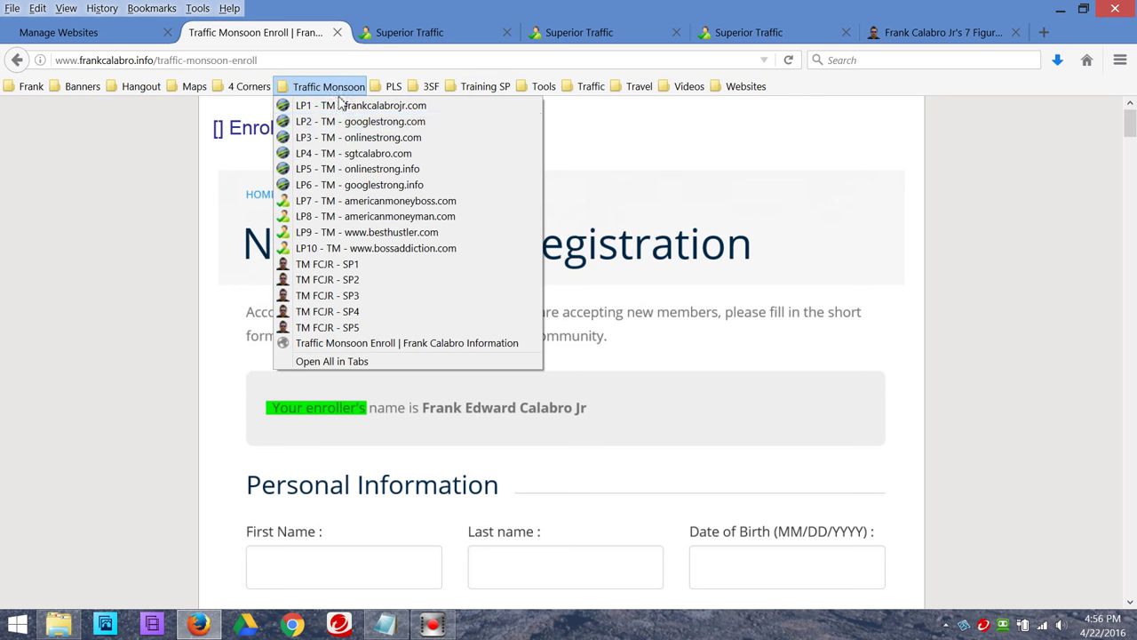